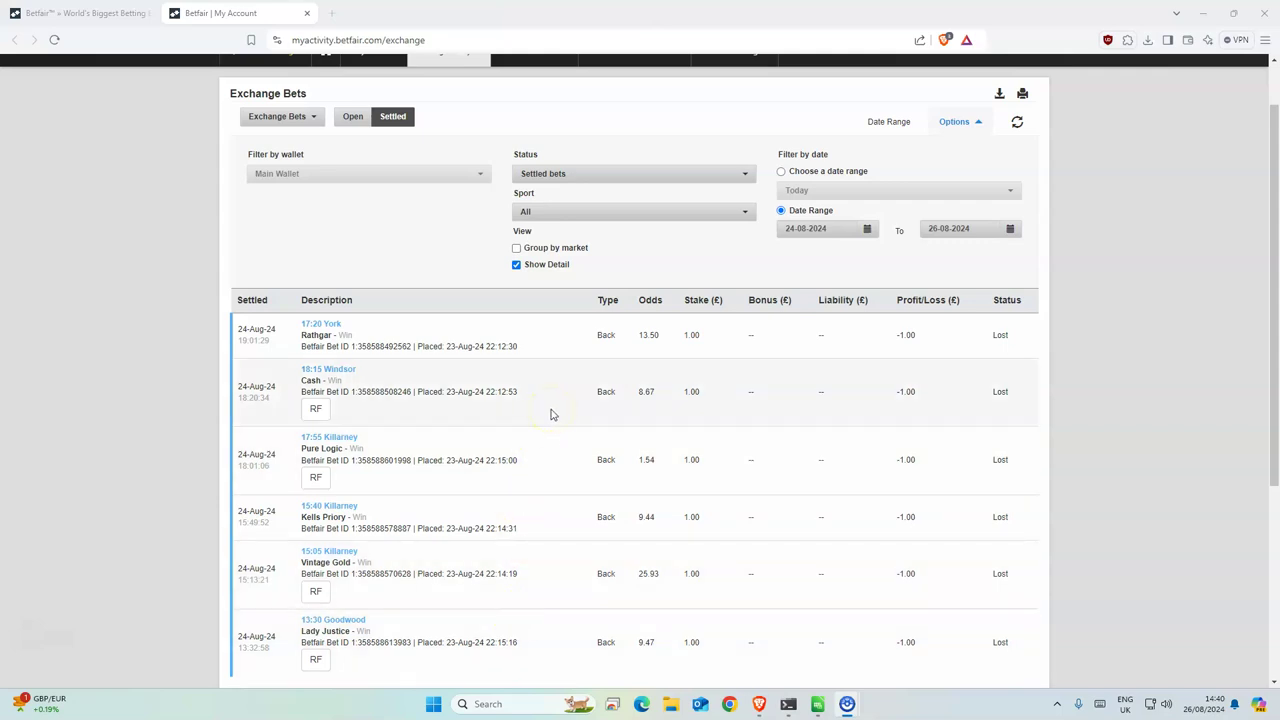
Review the settled exchange bets in the account's betting activity and switch to the MergedDF.csv sheet in LibreOffice Calc
scroll(601, 424, "down", 1)
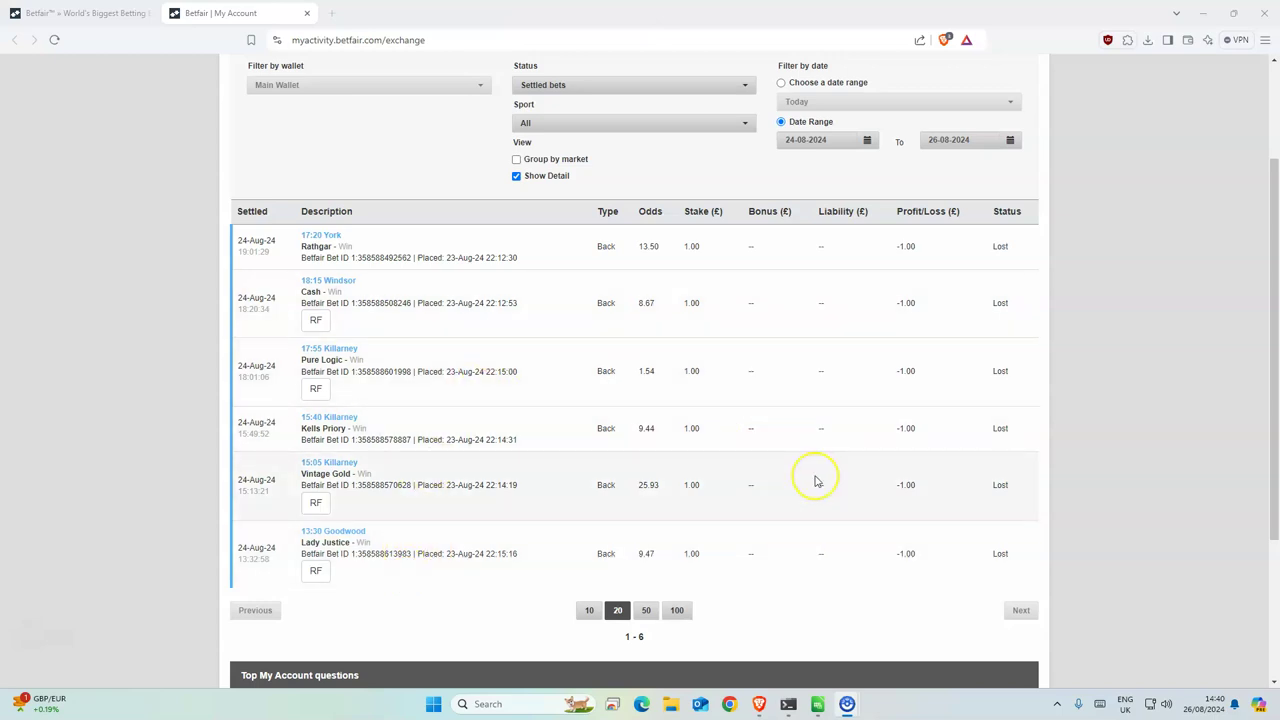
scroll(814, 480, "up", 2)
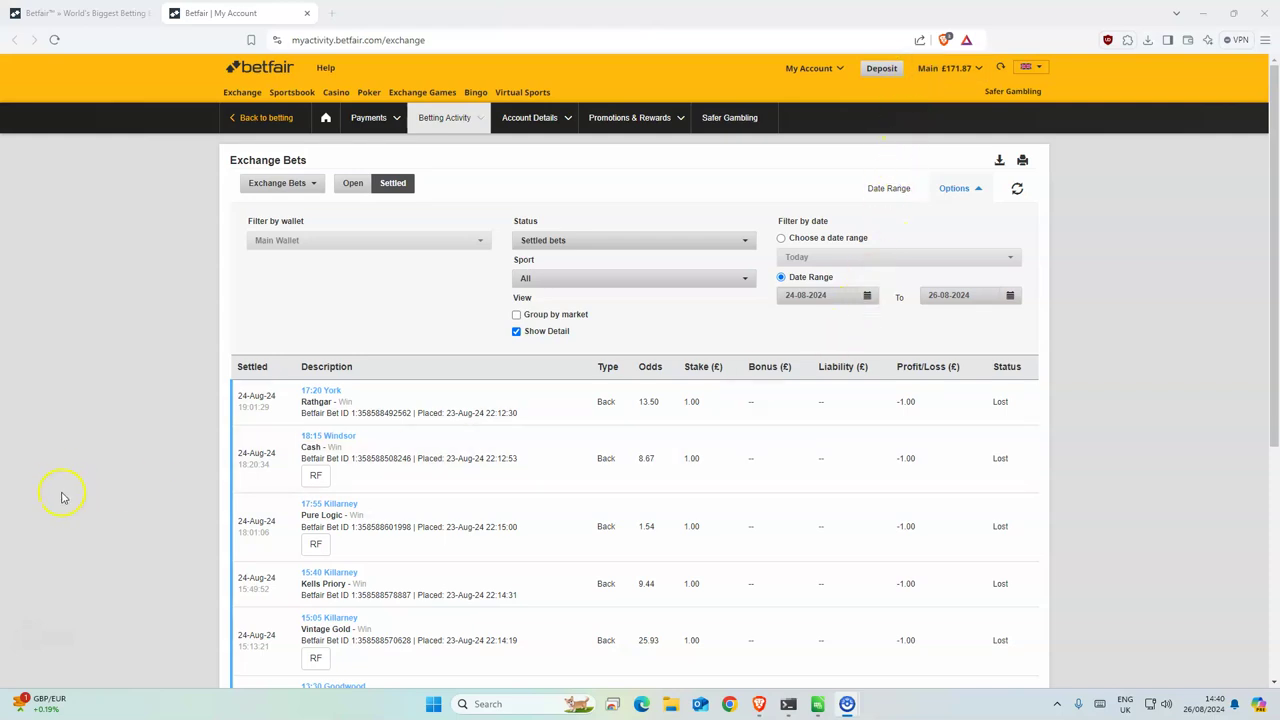
key("alt+Tab")
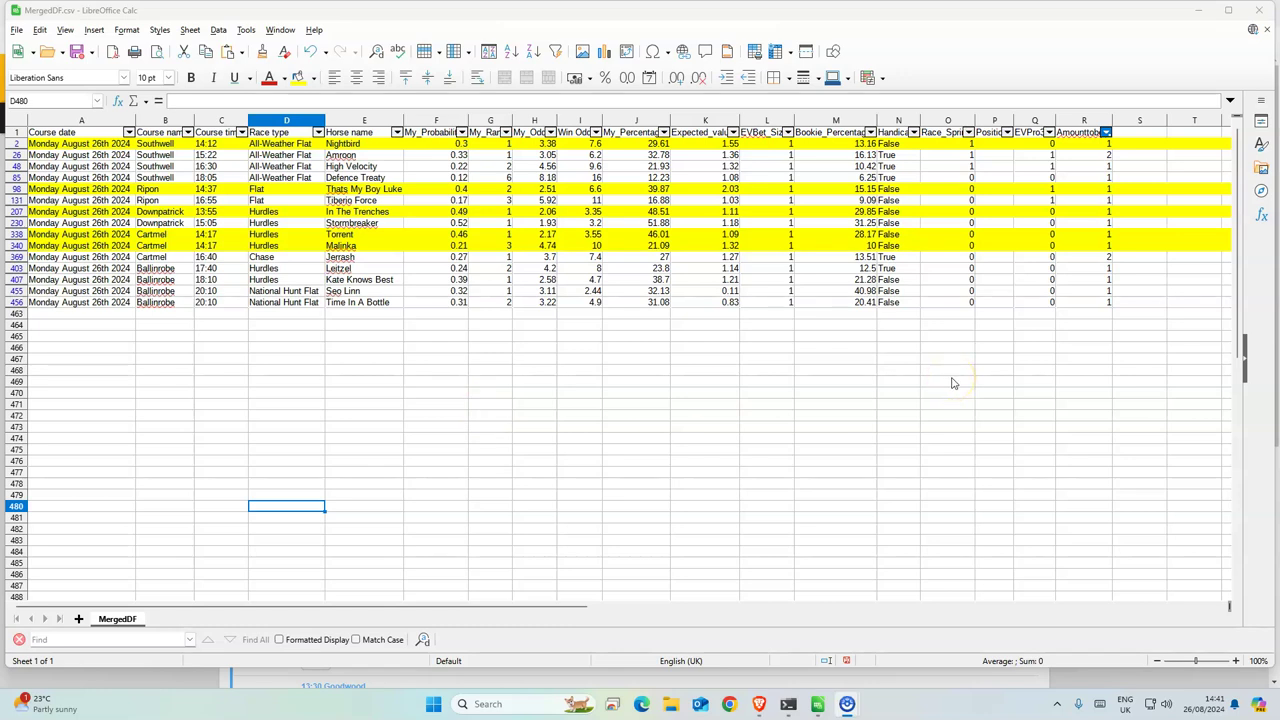
left_click(810, 385)
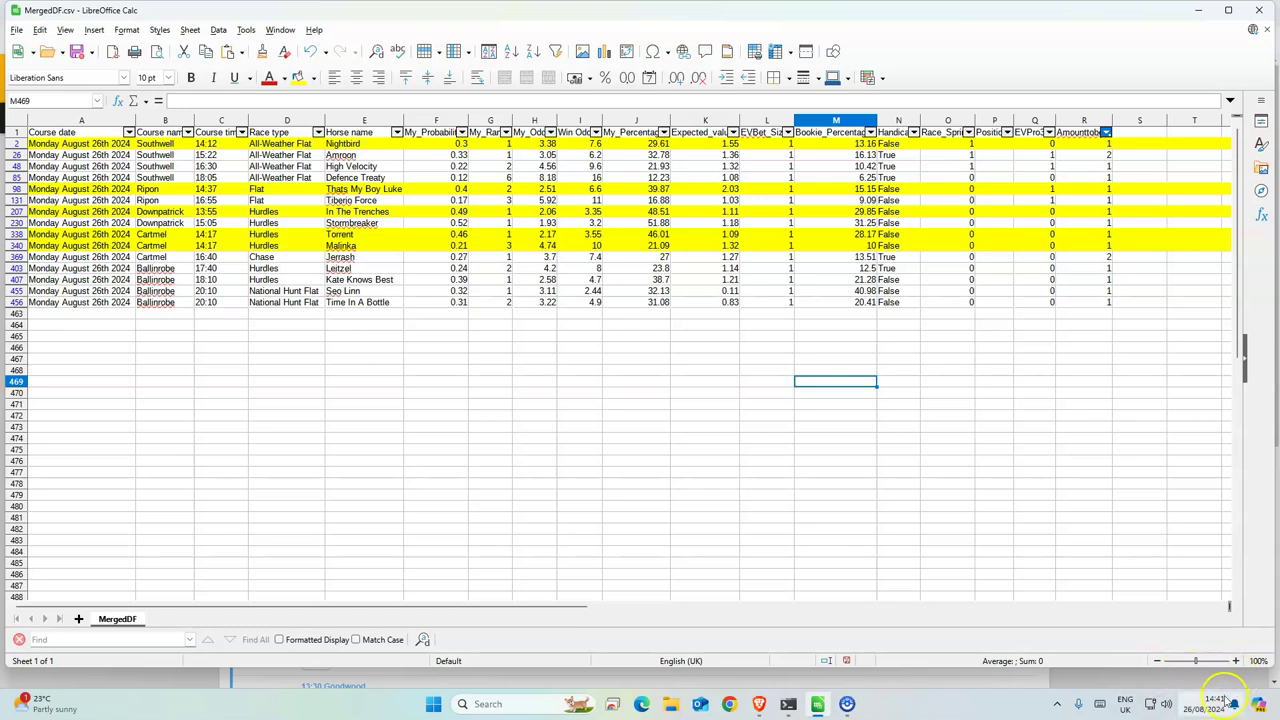
mouse_move(1215, 707)
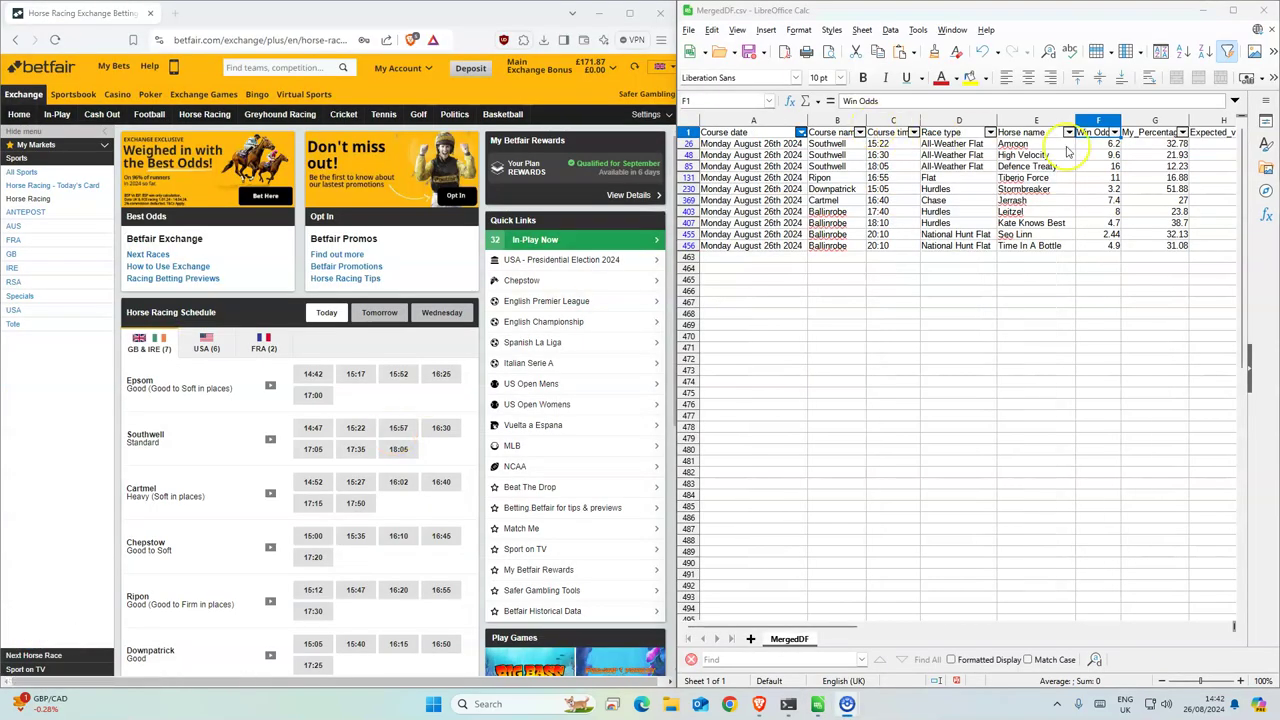
Highlight row 369 (Cartmel 16:40, Jerrash), which has a bet amount of 2, in yellow
left_click(845, 631)
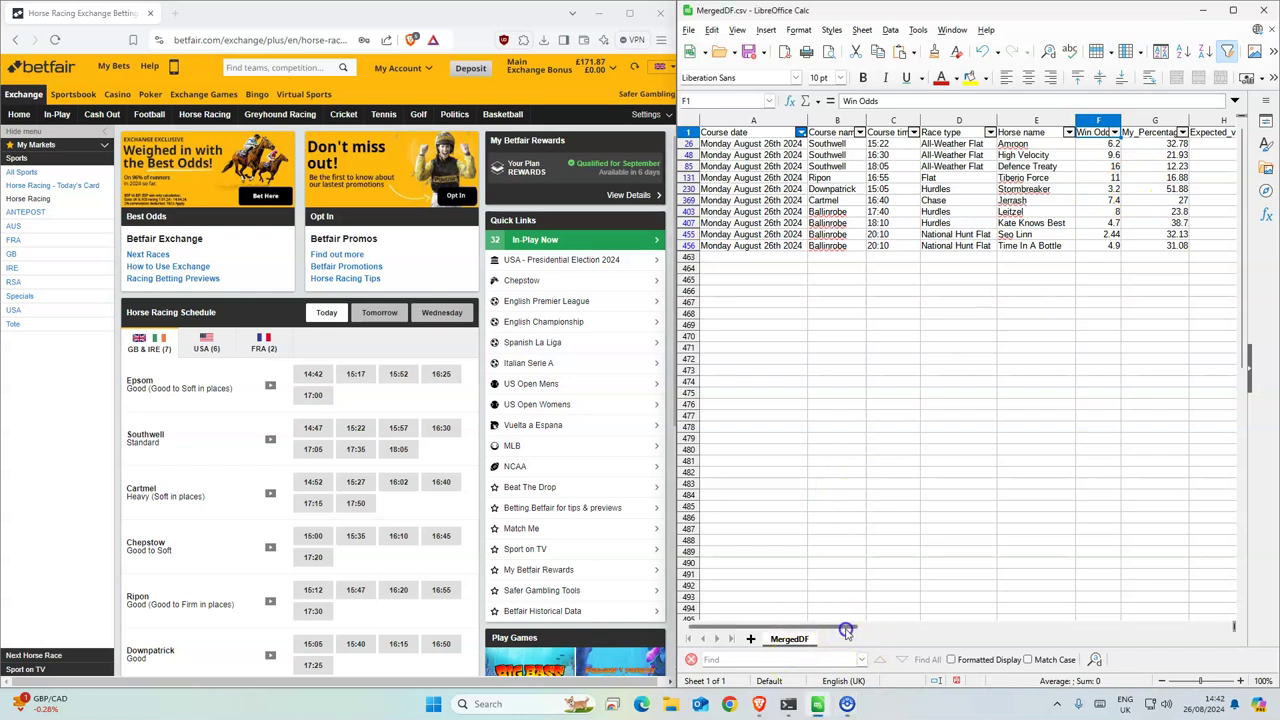
left_click(1030, 144)
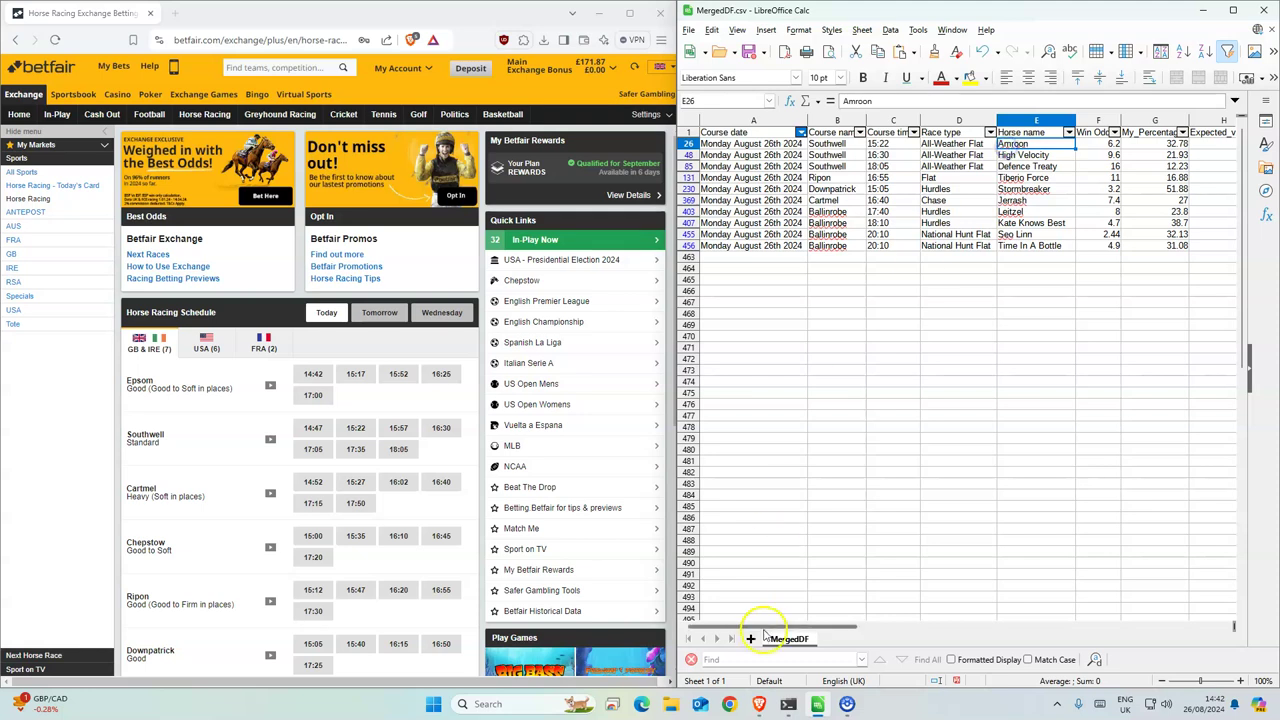
left_click_drag(812, 632, 1070, 631)
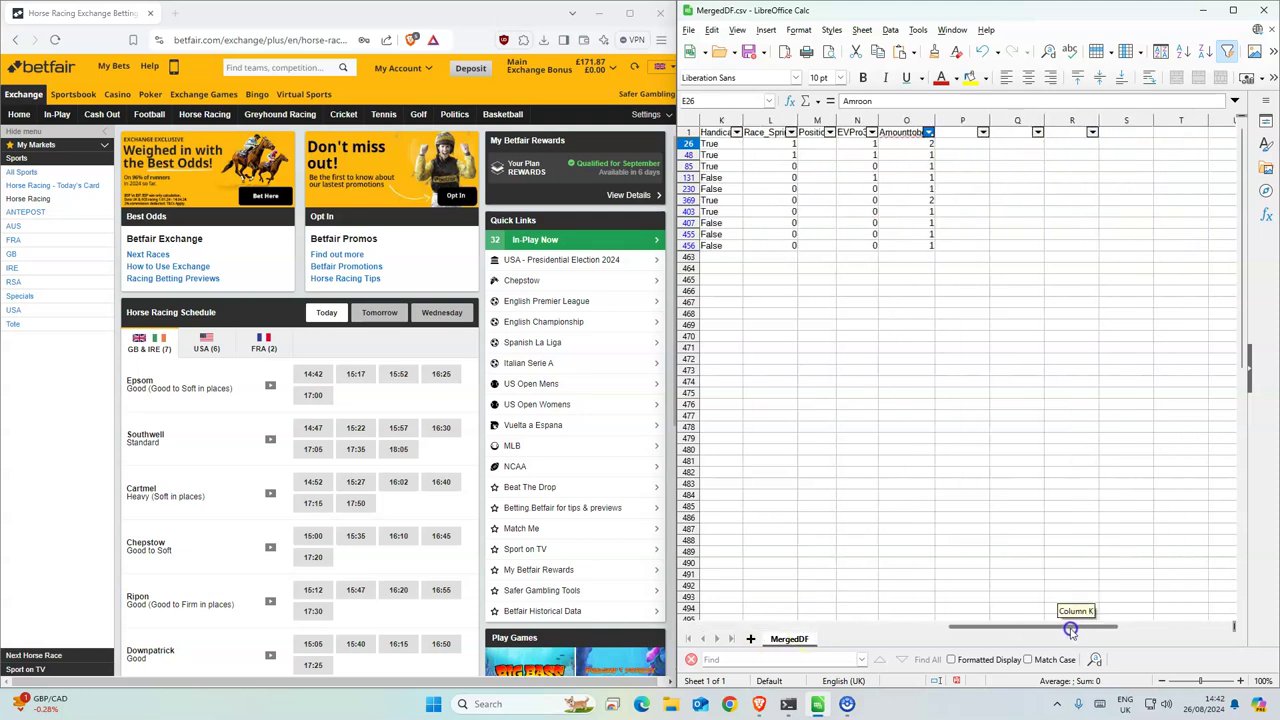
left_click(915, 200)
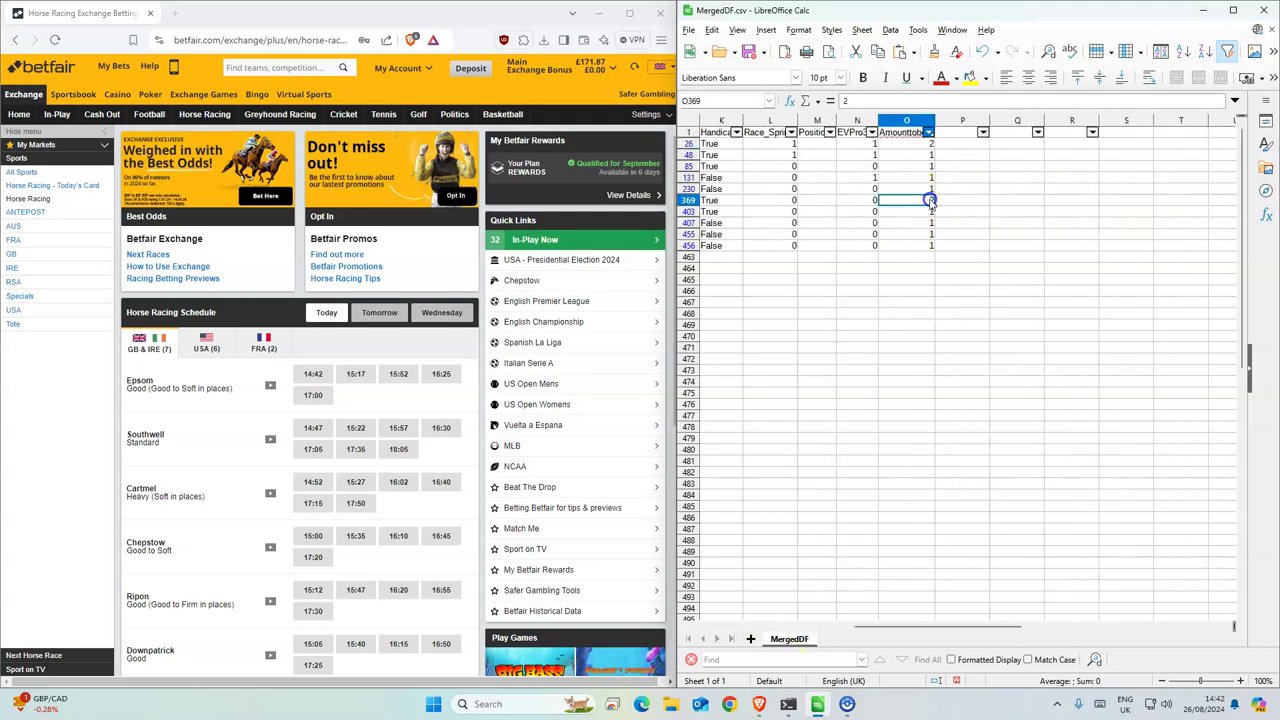
left_click(688, 200)
left_click(975, 79)
left_click(975, 79)
left_click(975, 79)
Highlight row 26 (Southwell 15:22, Amroon), which also has a bet amount of 2, in yellow
key("Up")
key("Up")
key("Up")
key("Up")
key("Up")
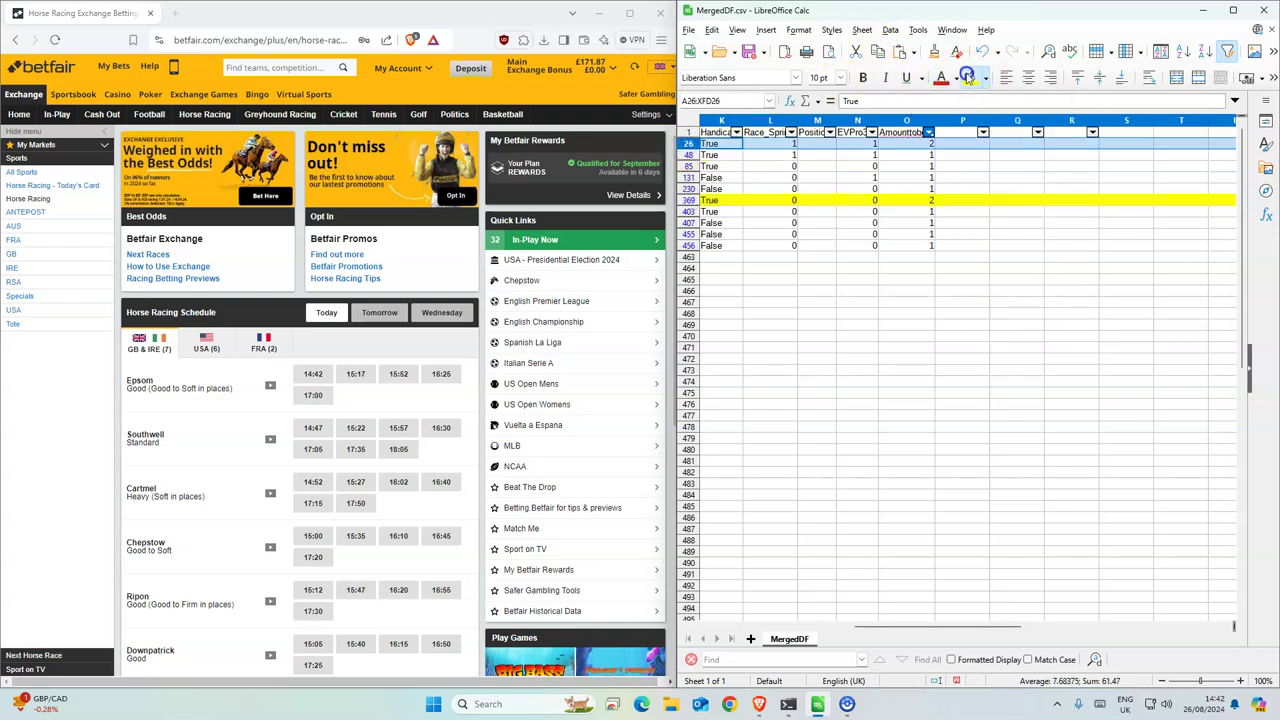
left_click(966, 79)
left_click_drag(929, 624, 676, 614)
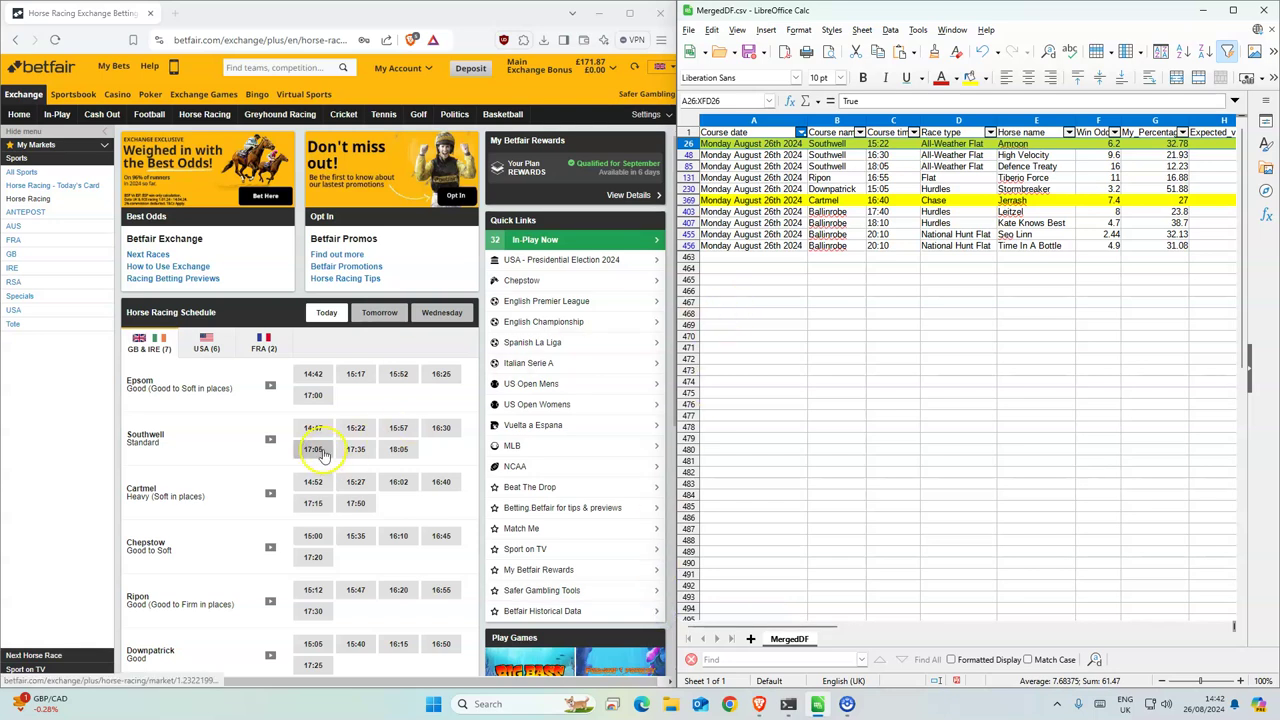
In Betfair's 15:22 Southwell win market, back Amroon at odds of 6.2 for £2, taking SP at in-play if unmatched
left_click(358, 429)
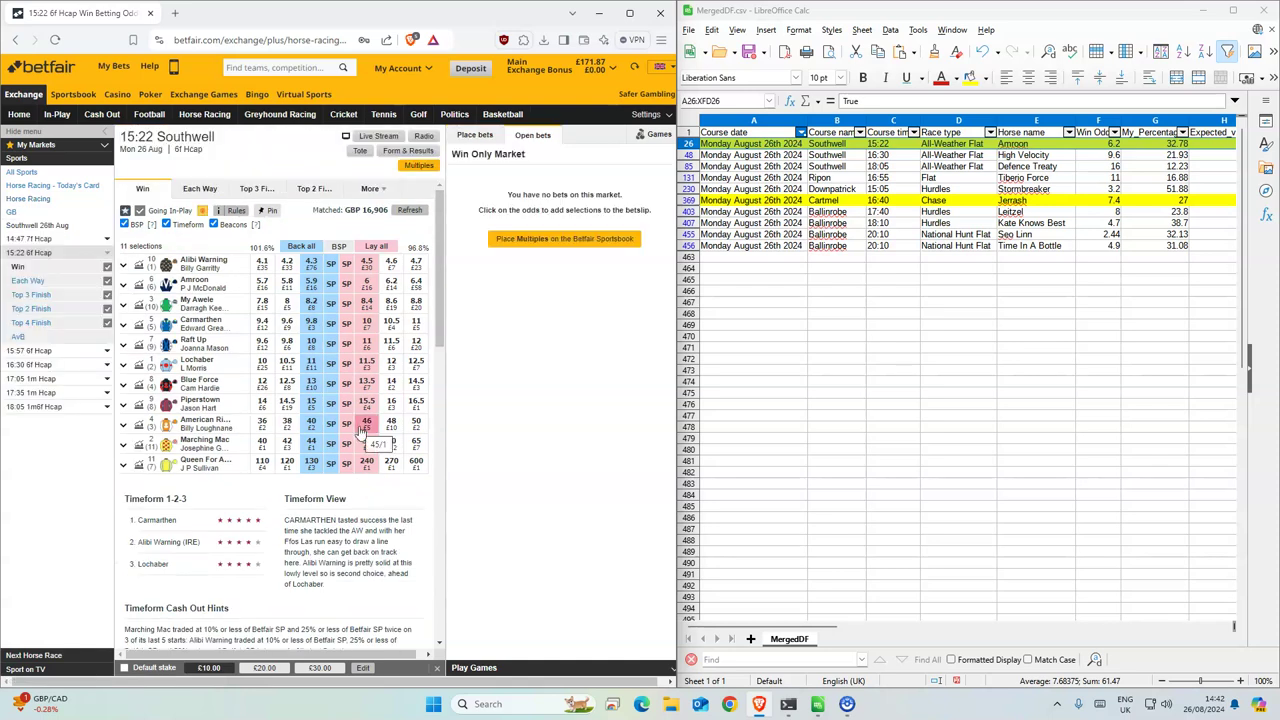
left_click(311, 283)
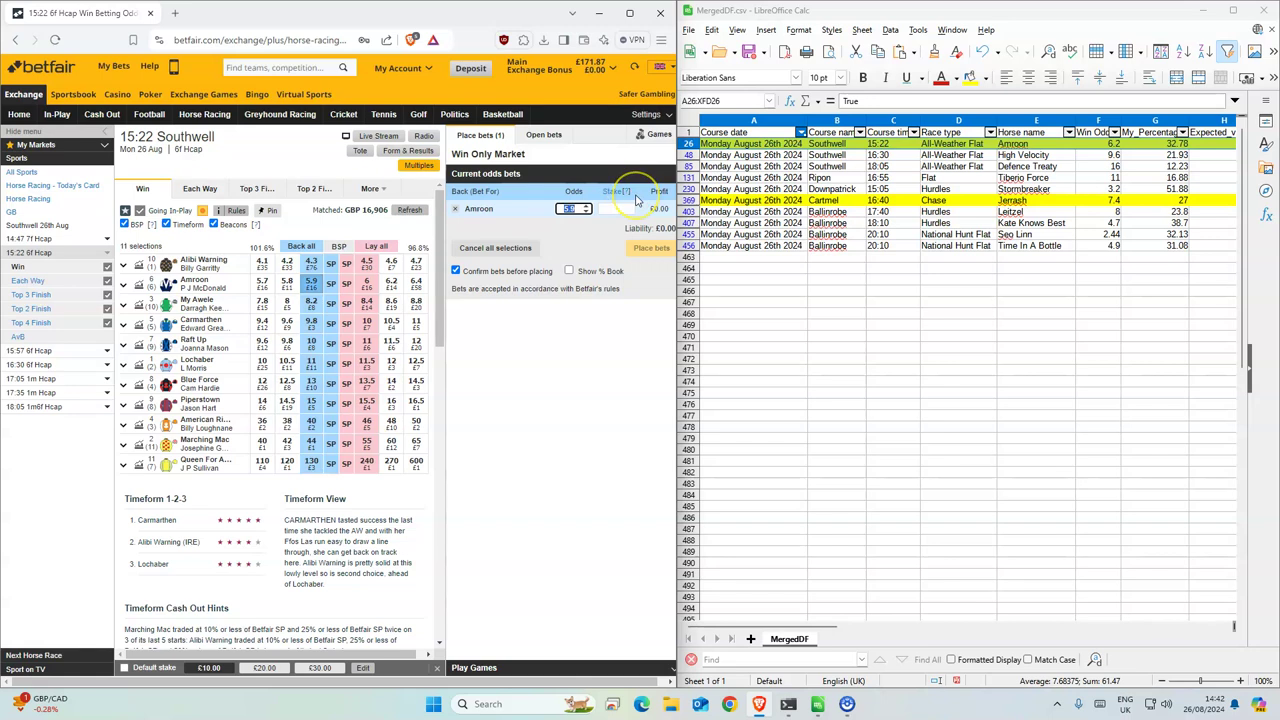
type("2")
left_click(650, 247)
left_click(650, 247)
left_click(575, 186)
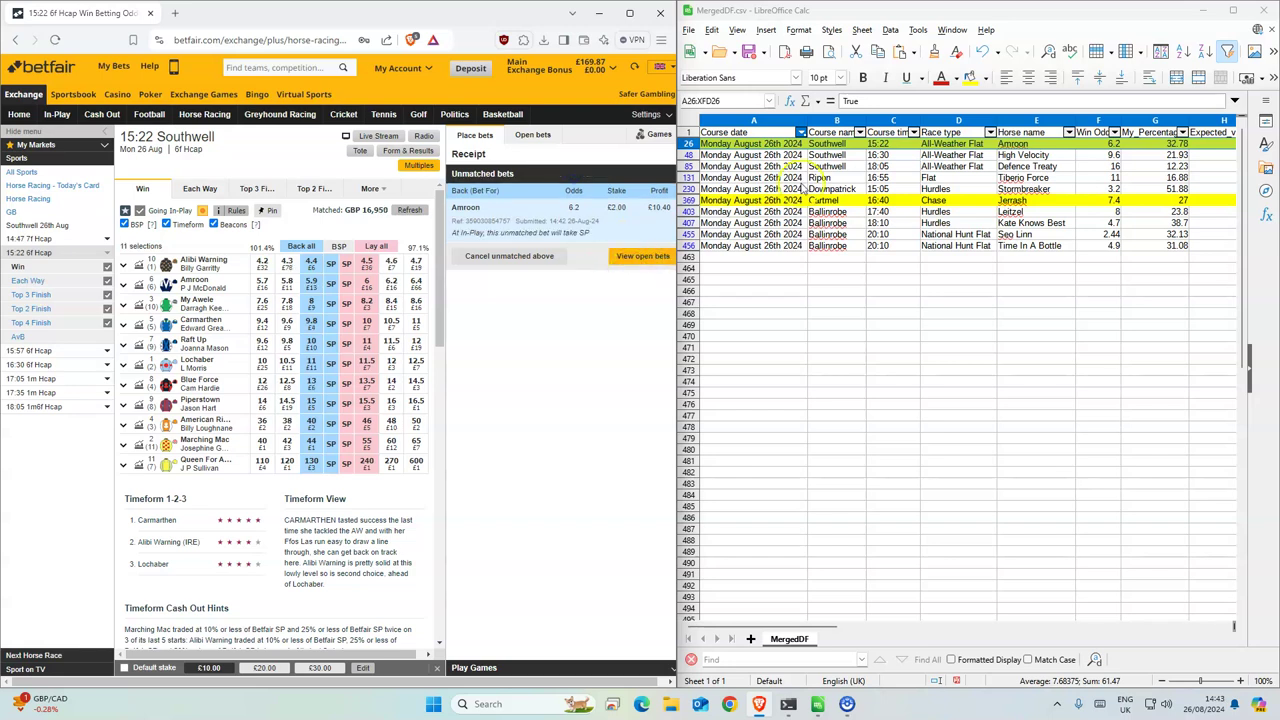
Place and confirm a £1 back bet on High Velocity at odds of 15 in the 16:30 Southwell win market
left_click(828, 155)
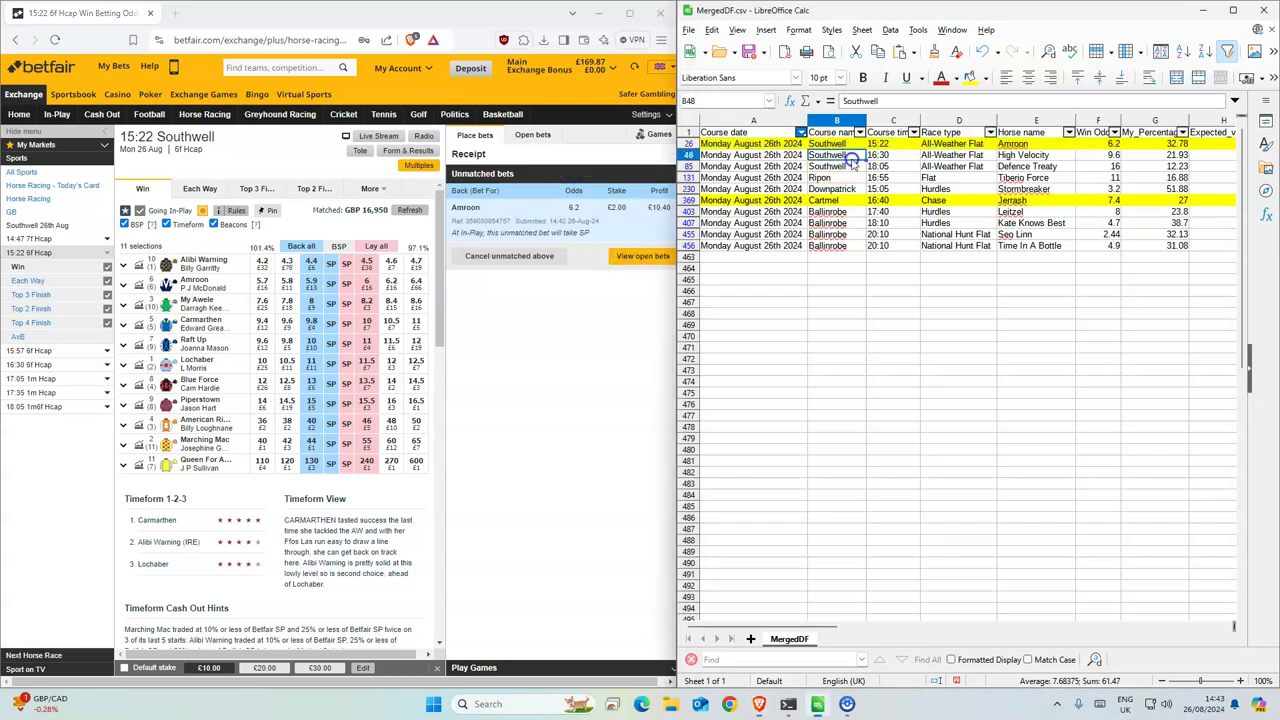
left_click(34, 365)
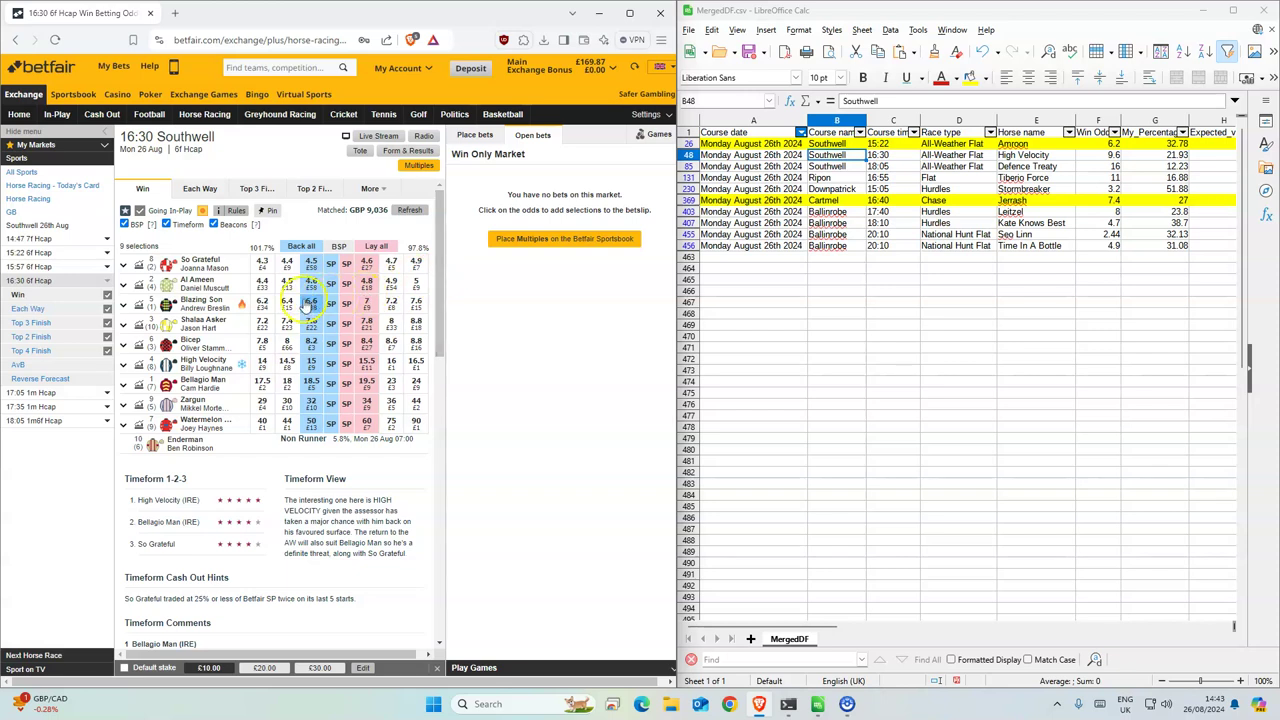
left_click(312, 364)
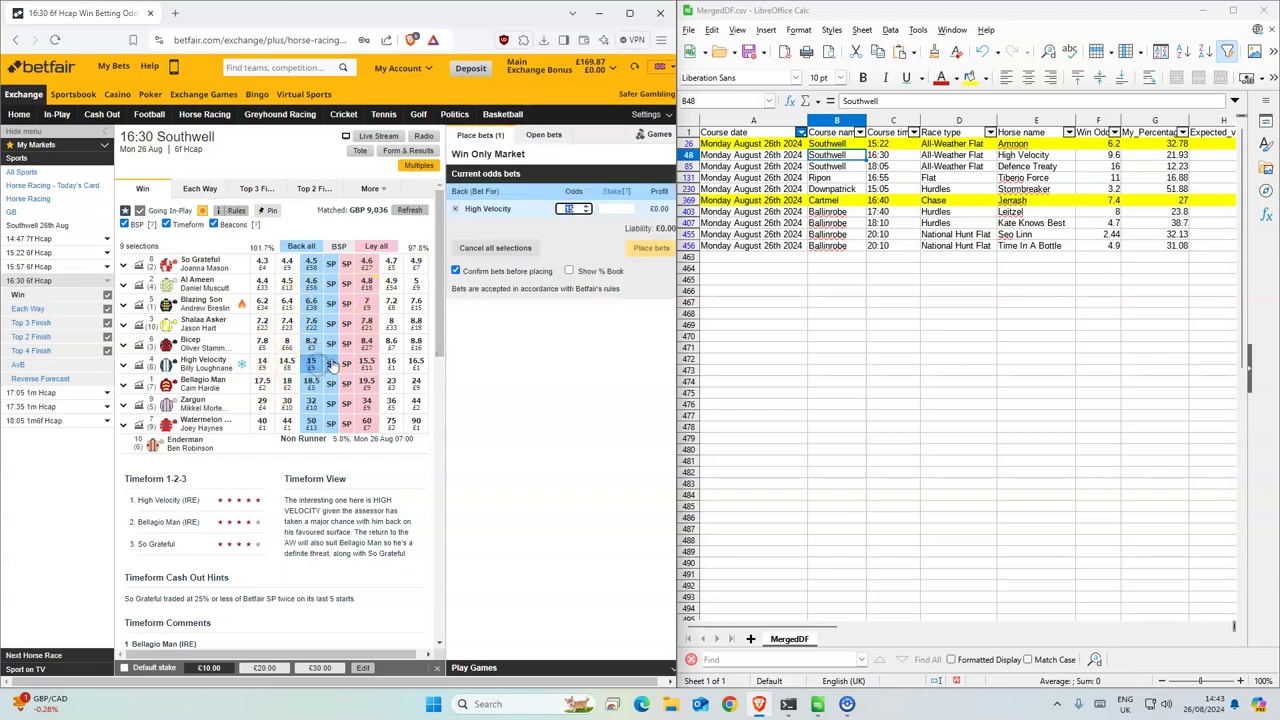
left_click(1112, 158)
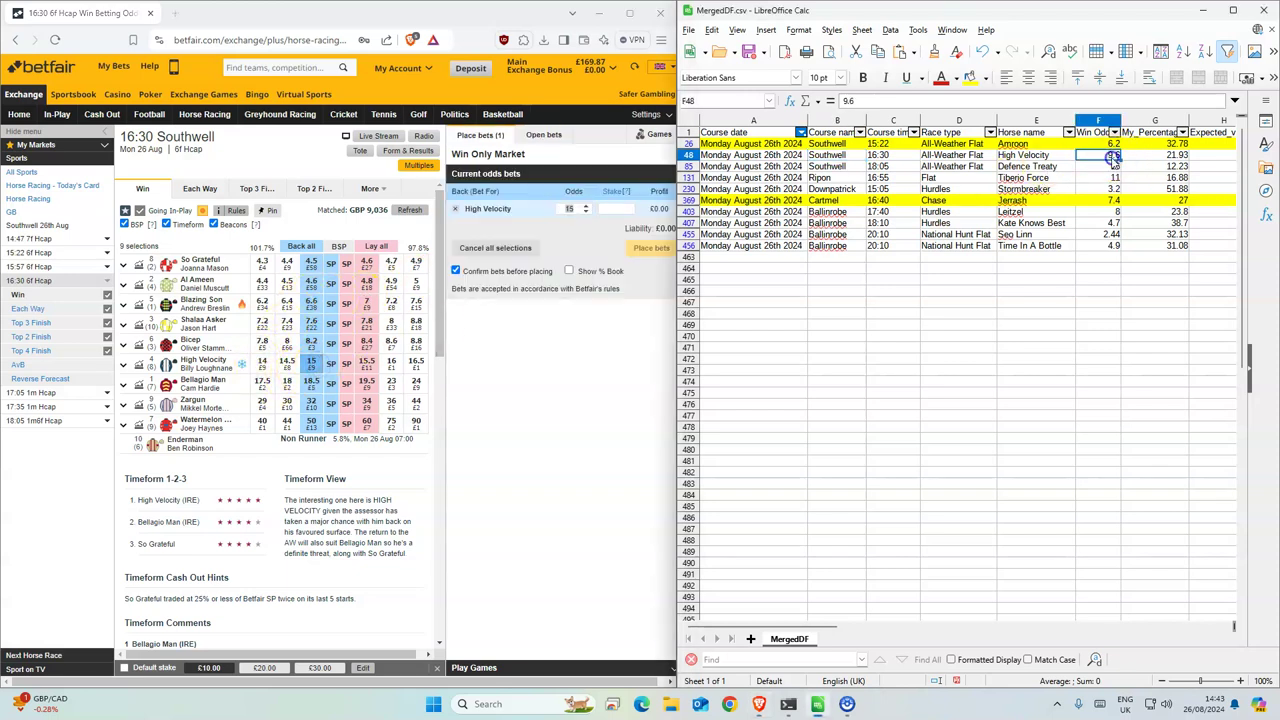
left_click(615, 209)
type("1")
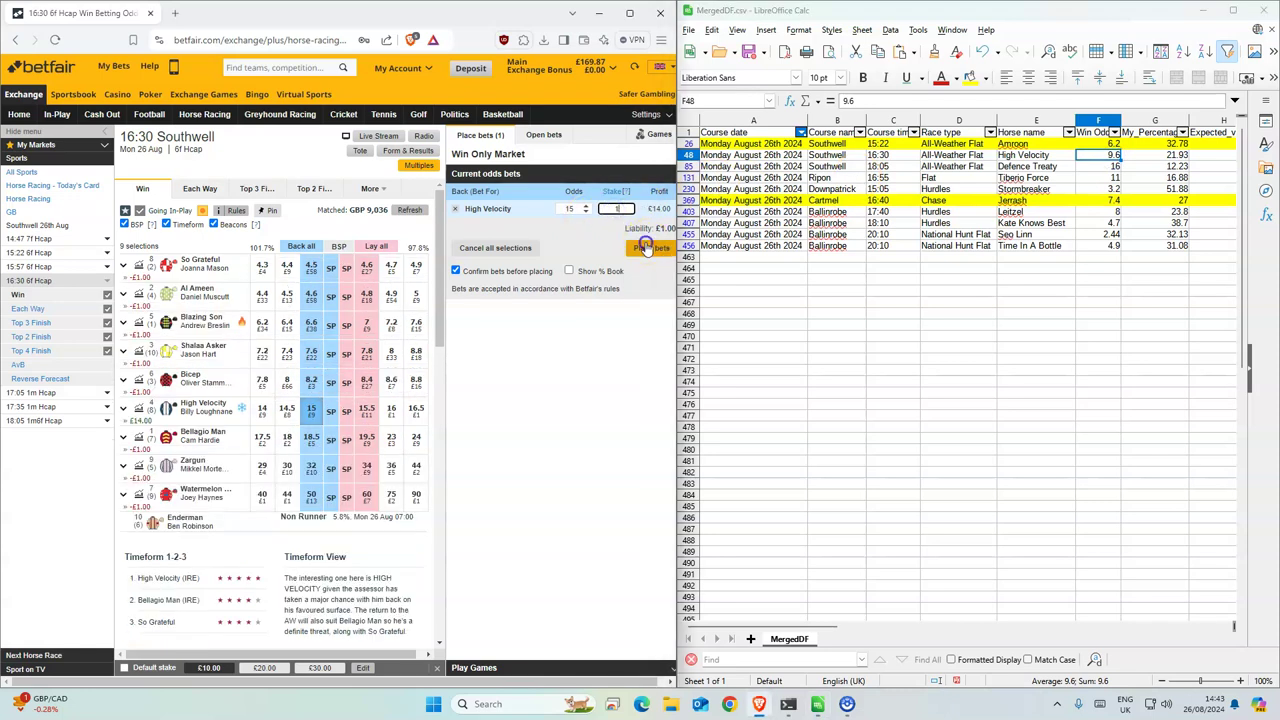
left_click(650, 247)
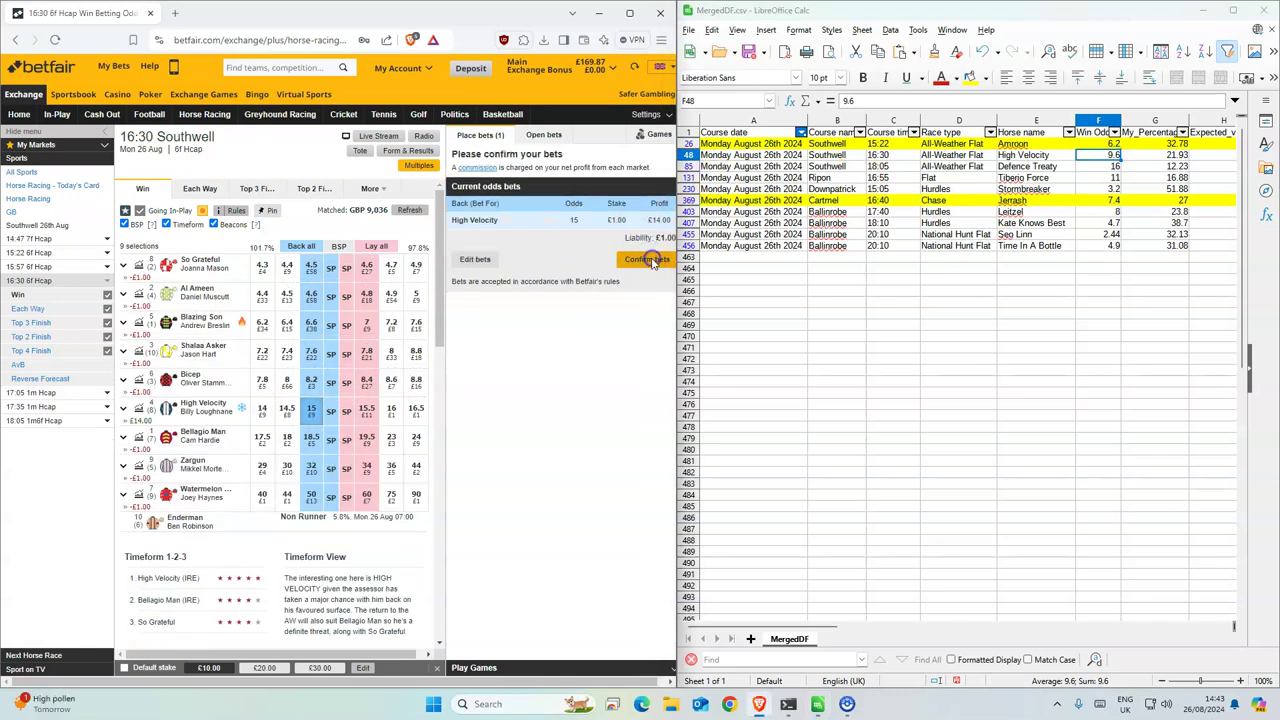
left_click(638, 262)
Place and confirm a £1 back bet on Defence Treaty at odds of 17.5 in the 18:05 Southwell win market
left_click(953, 167)
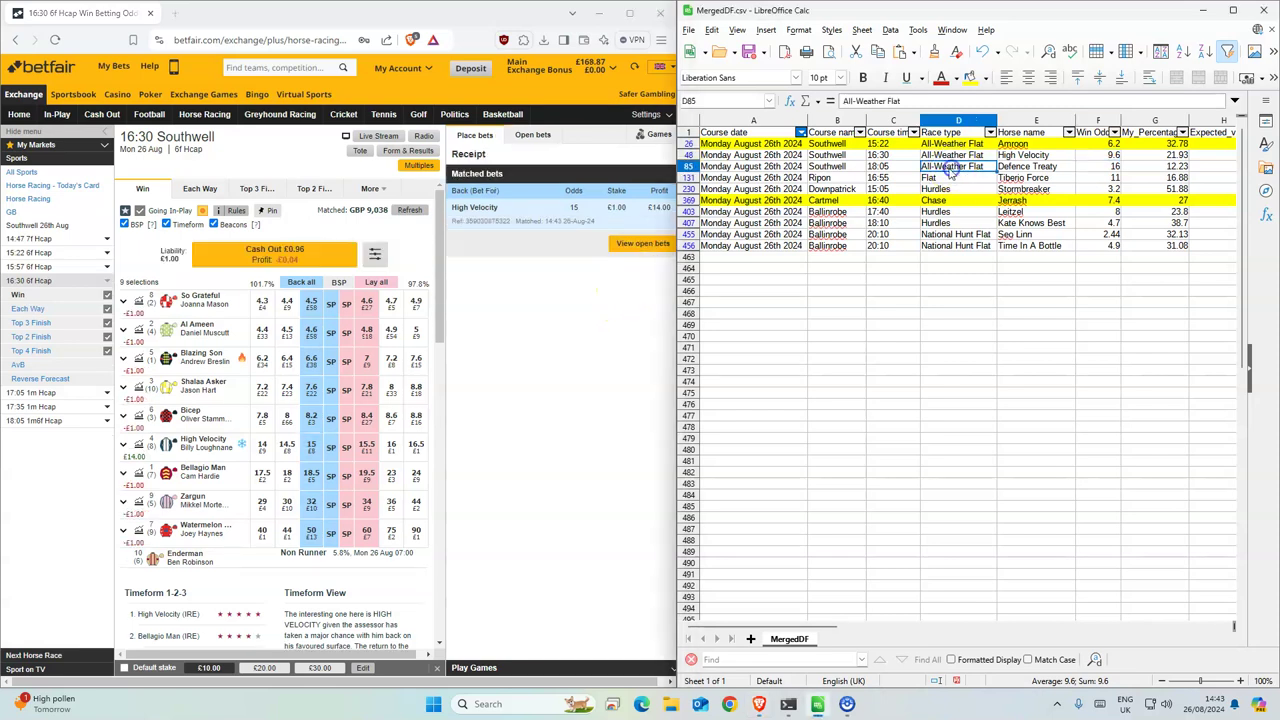
left_click(35, 422)
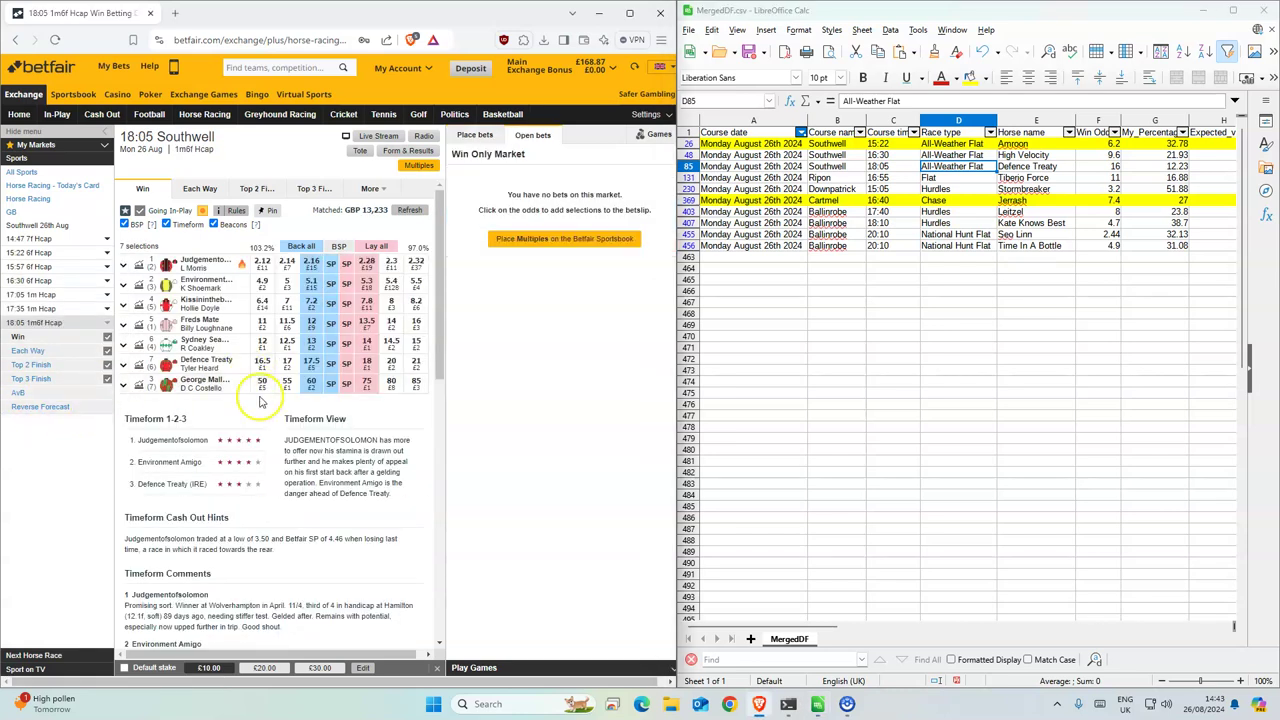
left_click(309, 366)
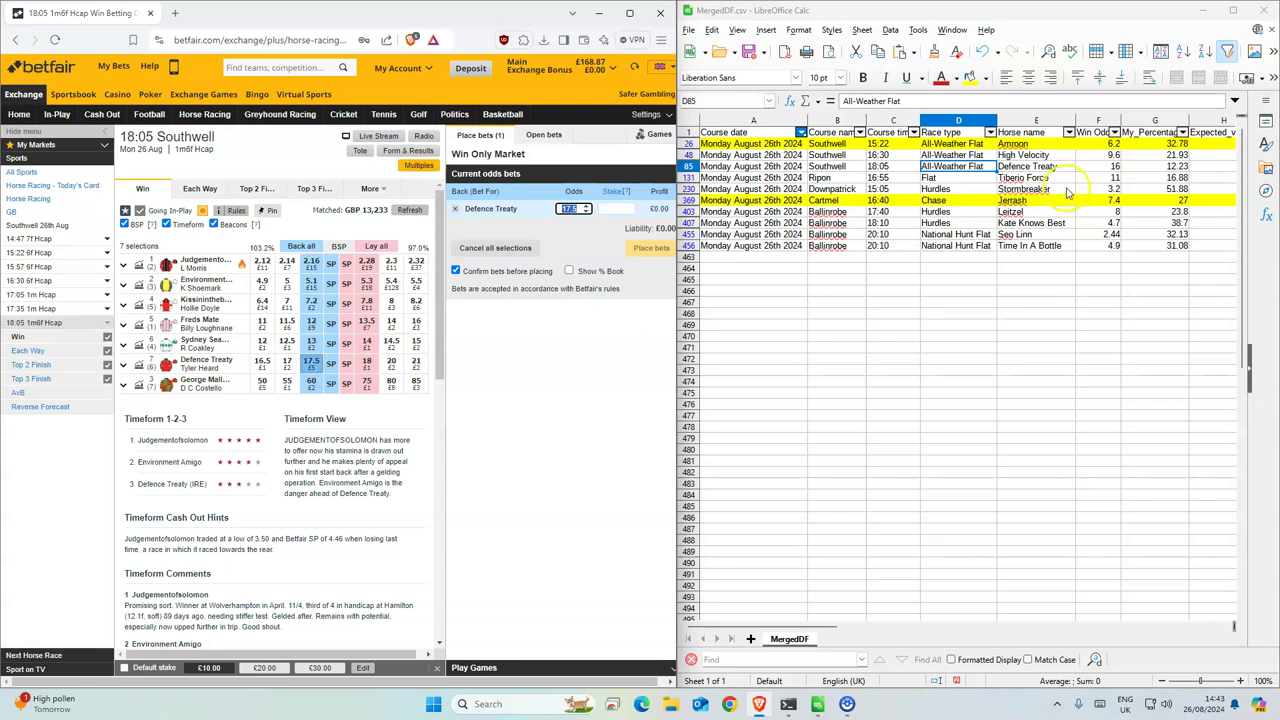
type("1")
left_click(650, 247)
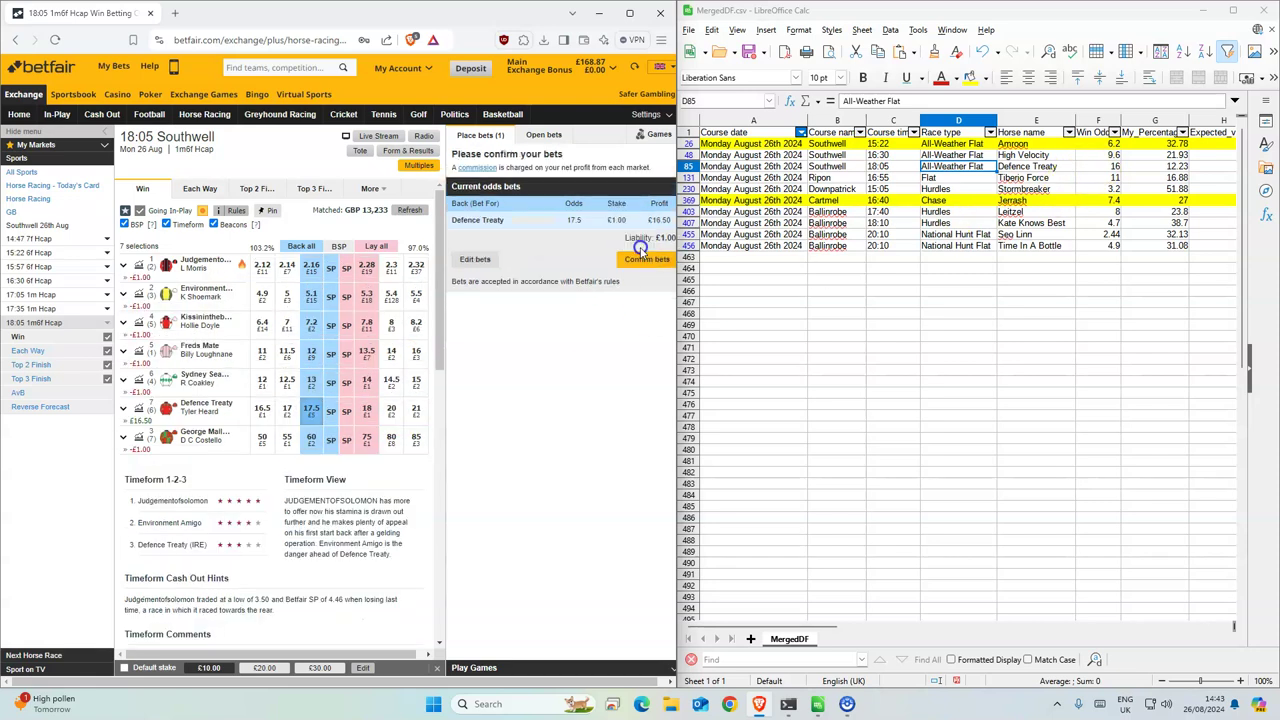
left_click(640, 249)
Back Tiberio Force in the 16:55 Ripon win market at odds of 11 for £1, taking SP at in-play if unmatched
left_click(925, 178)
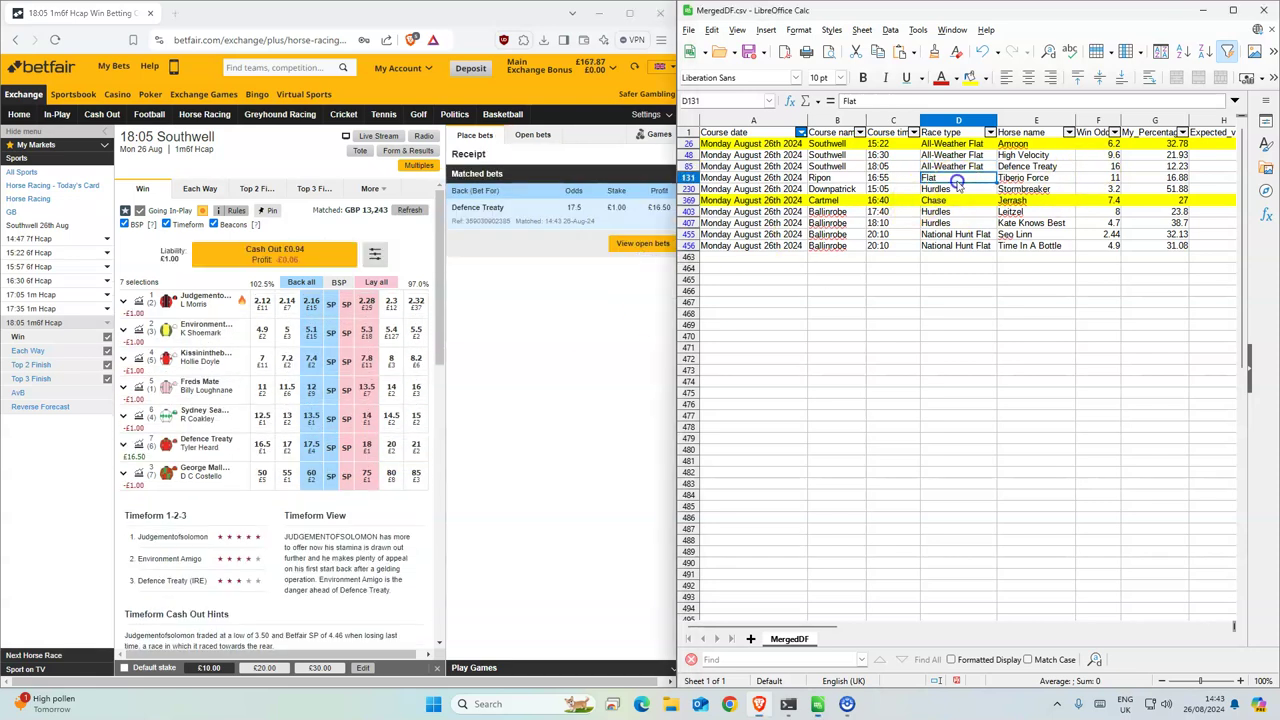
left_click(204, 114)
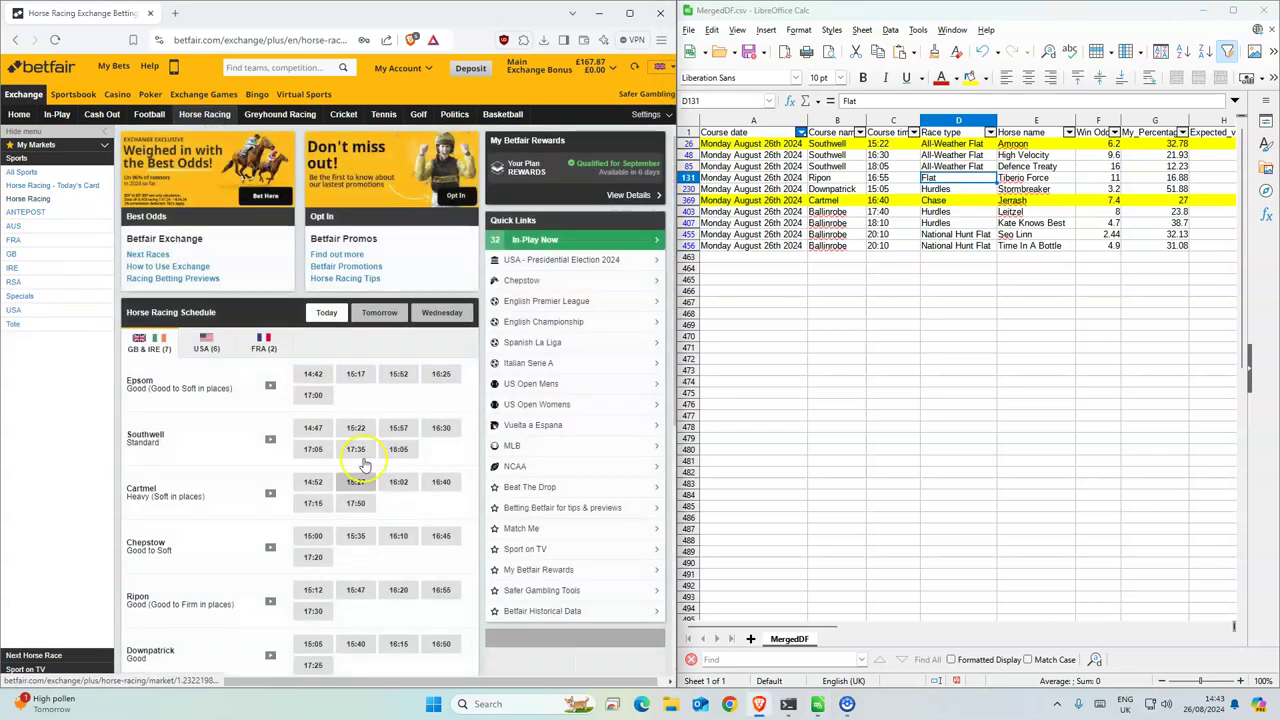
scroll(357, 471, "down", 1)
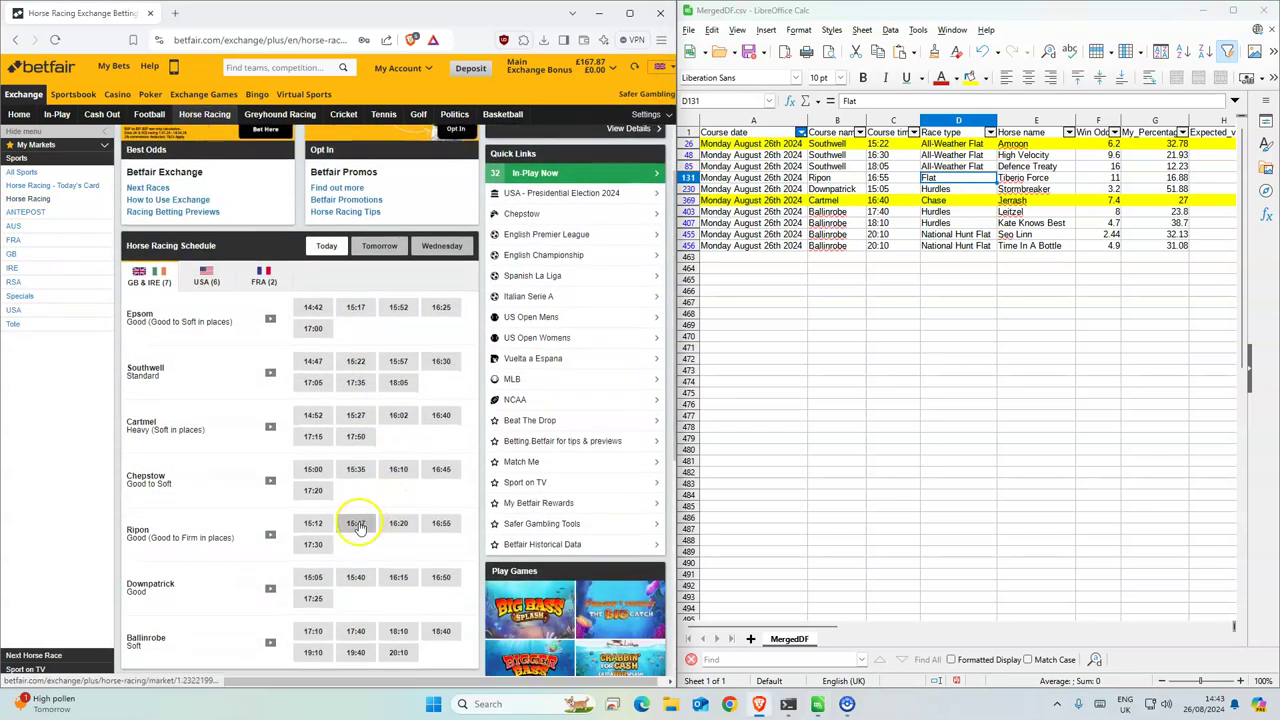
left_click(435, 525)
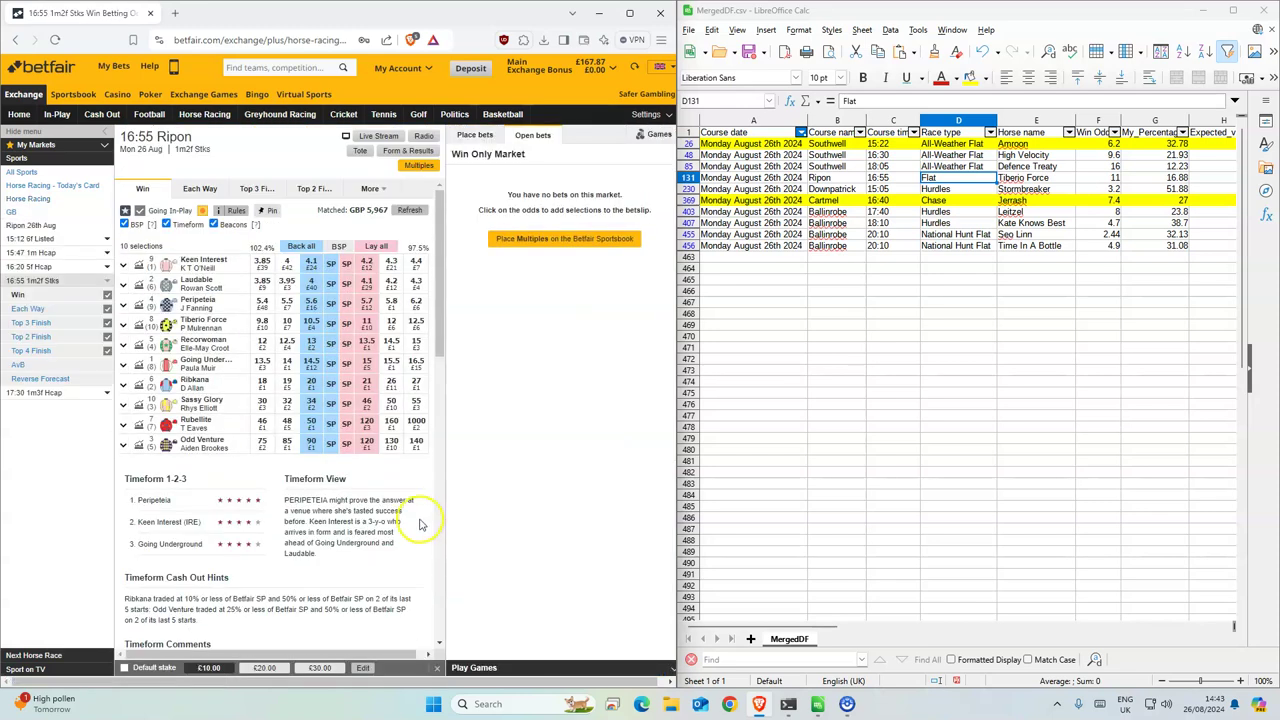
left_click(312, 322)
type("11")
left_click(616, 209)
type("1")
left_click(648, 248)
left_click(645, 257)
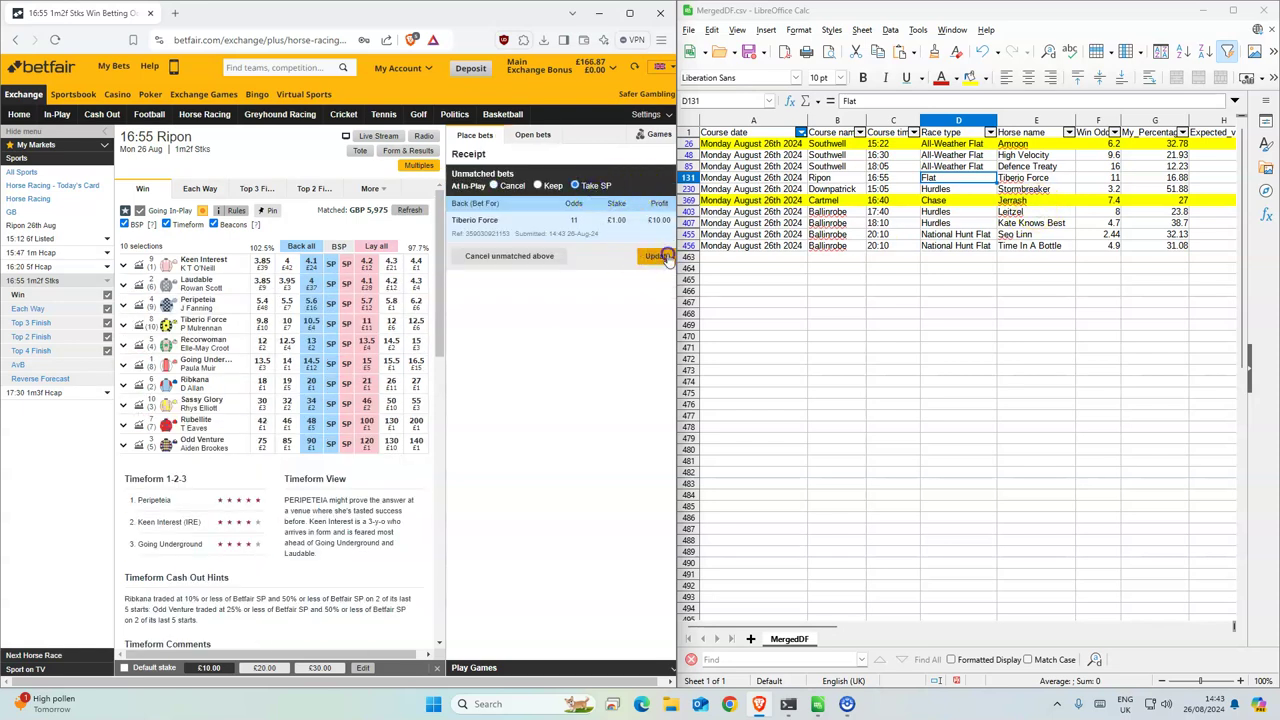
left_click(594, 186)
Place and confirm a £1 back bet on Stormbreaker at odds of 4.2 in the 15:05 Downpatrick win market
left_click(938, 190)
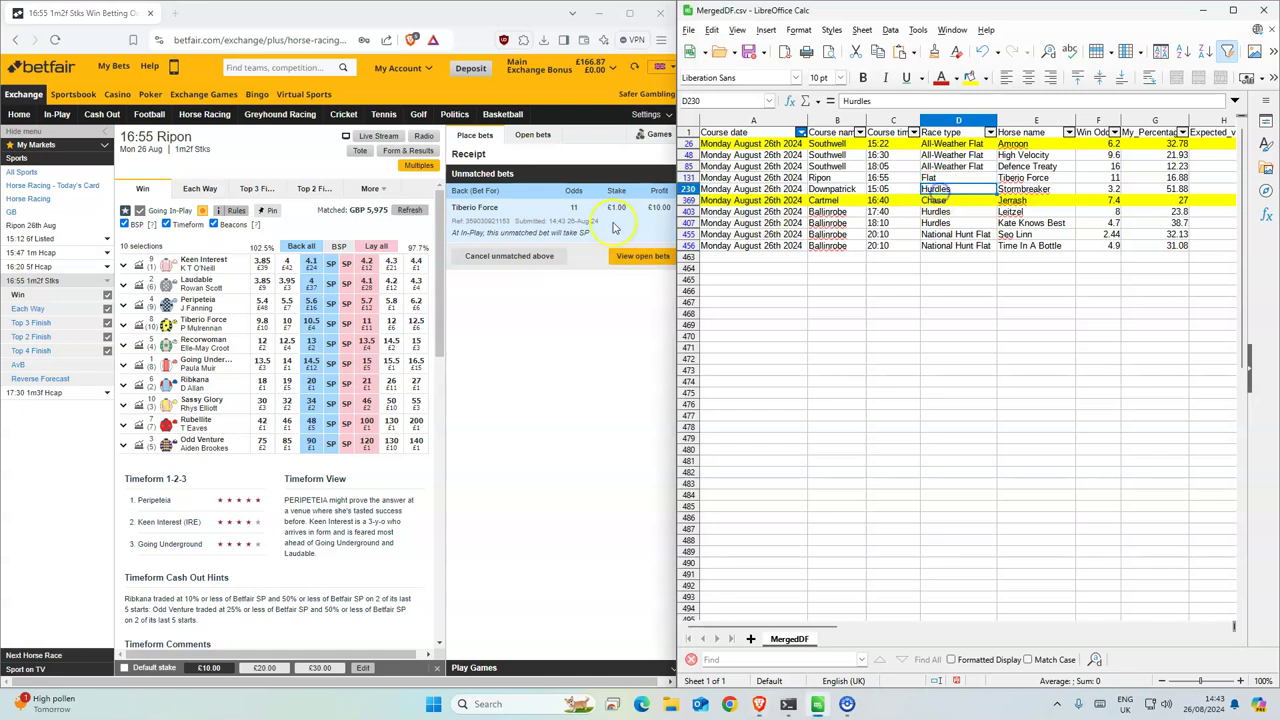
left_click(204, 114)
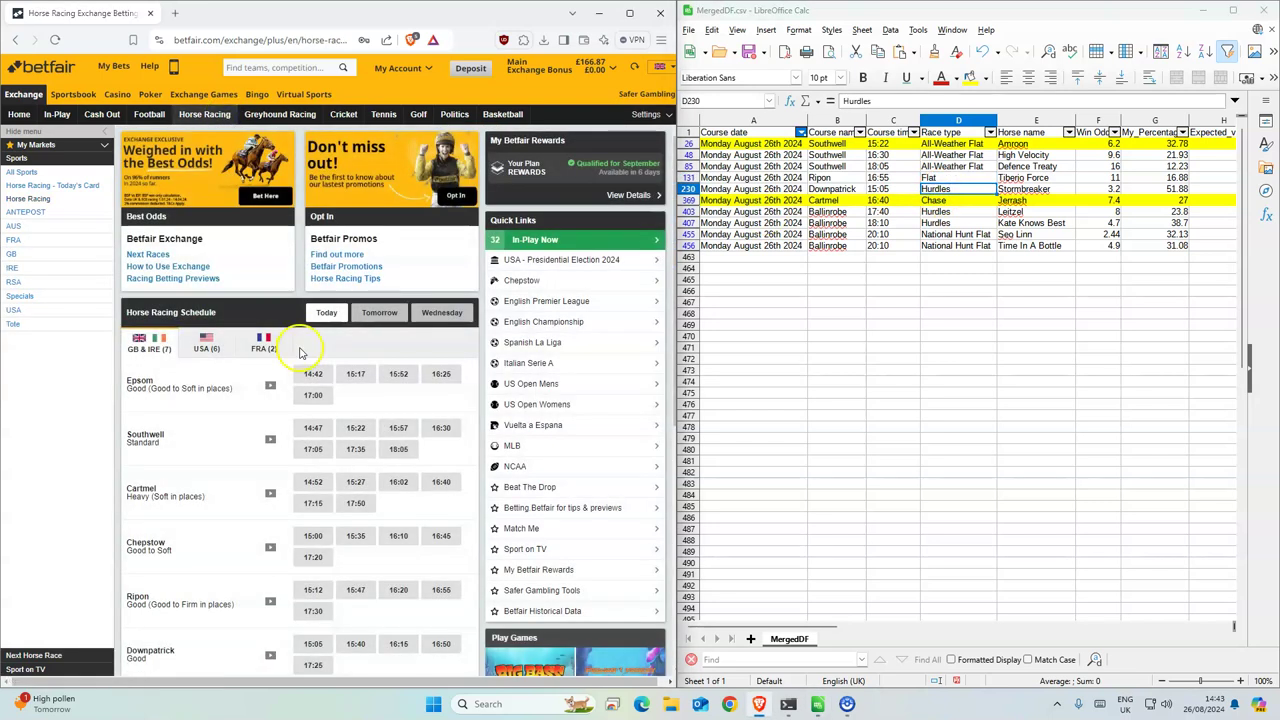
scroll(253, 543, "down", 2)
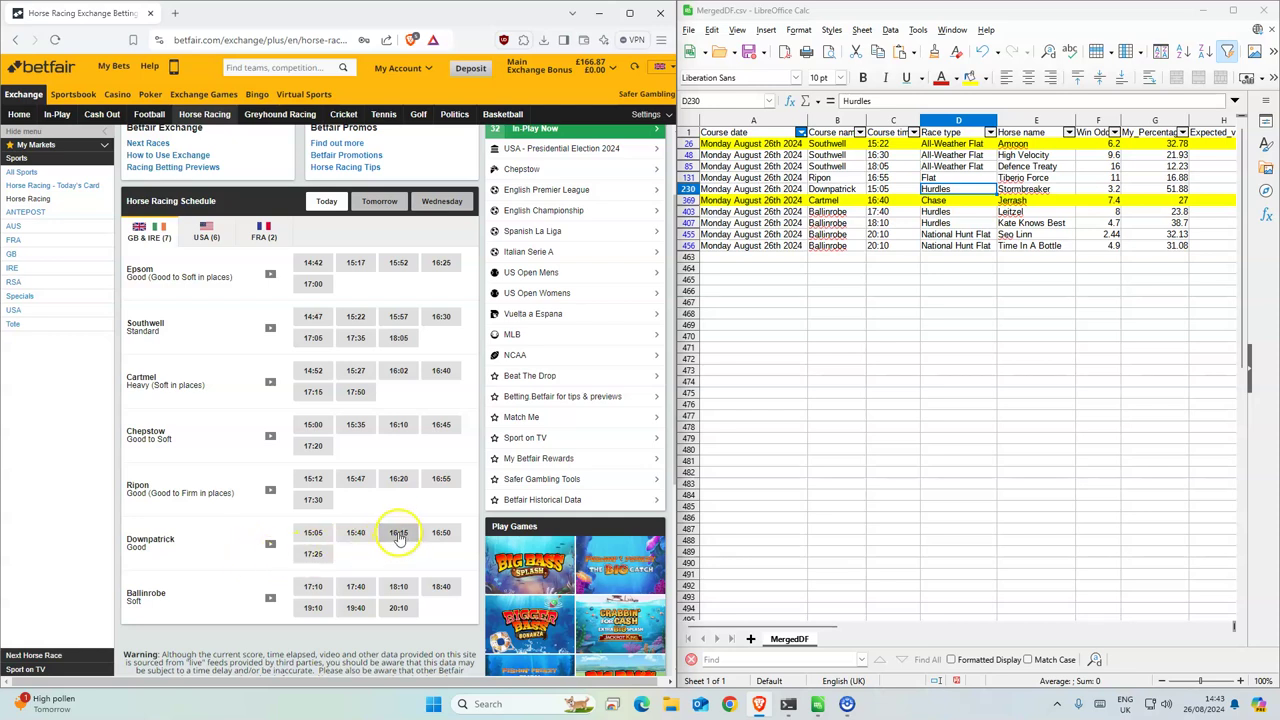
left_click(311, 533)
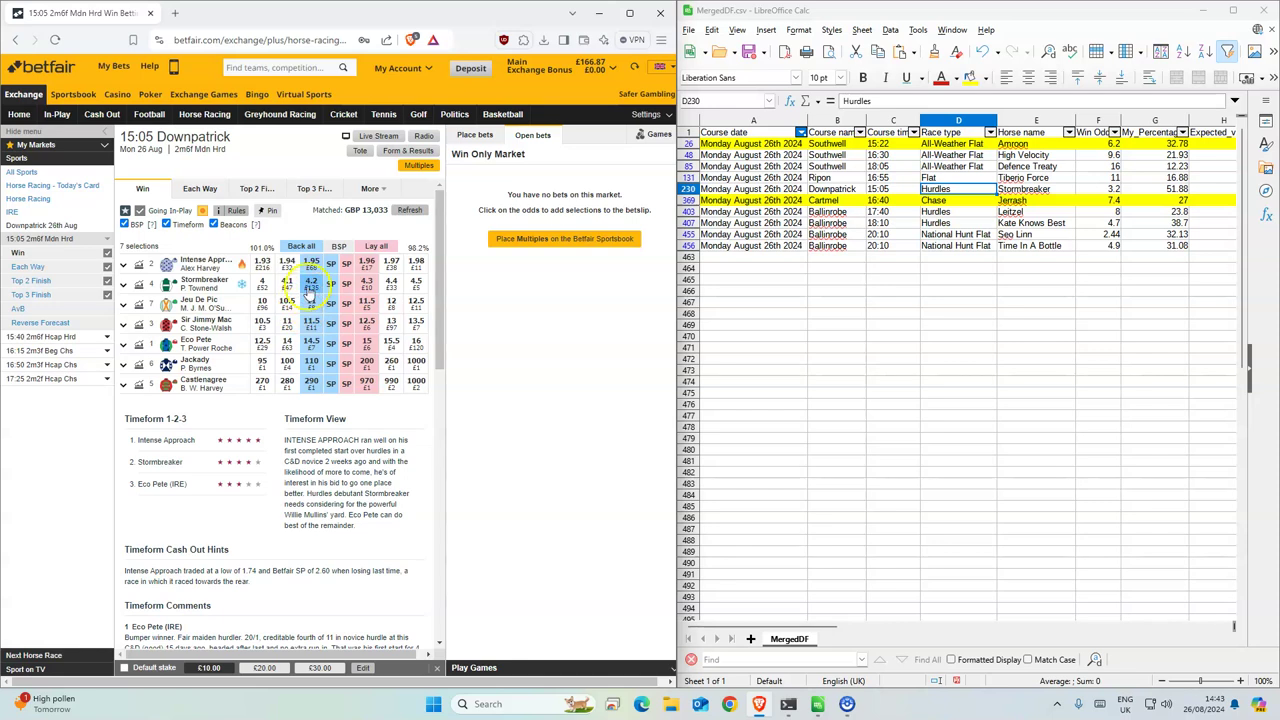
left_click(311, 283)
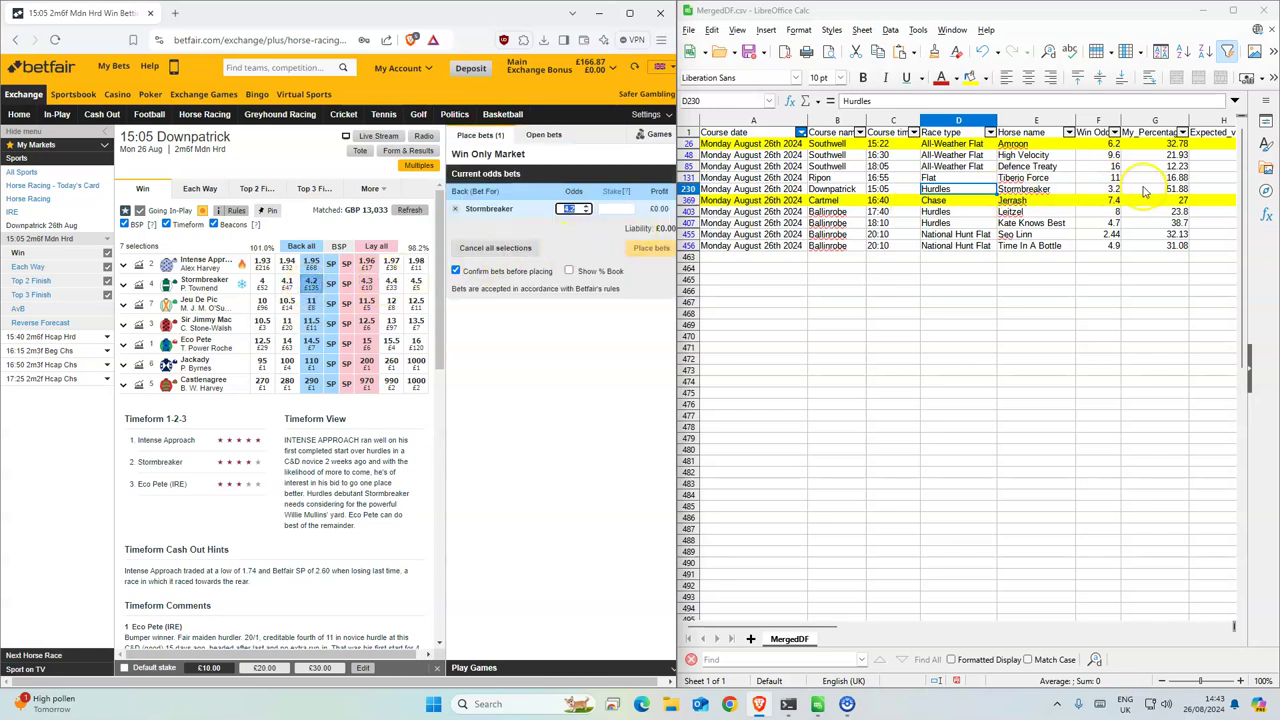
left_click(600, 208)
type("1")
left_click(650, 250)
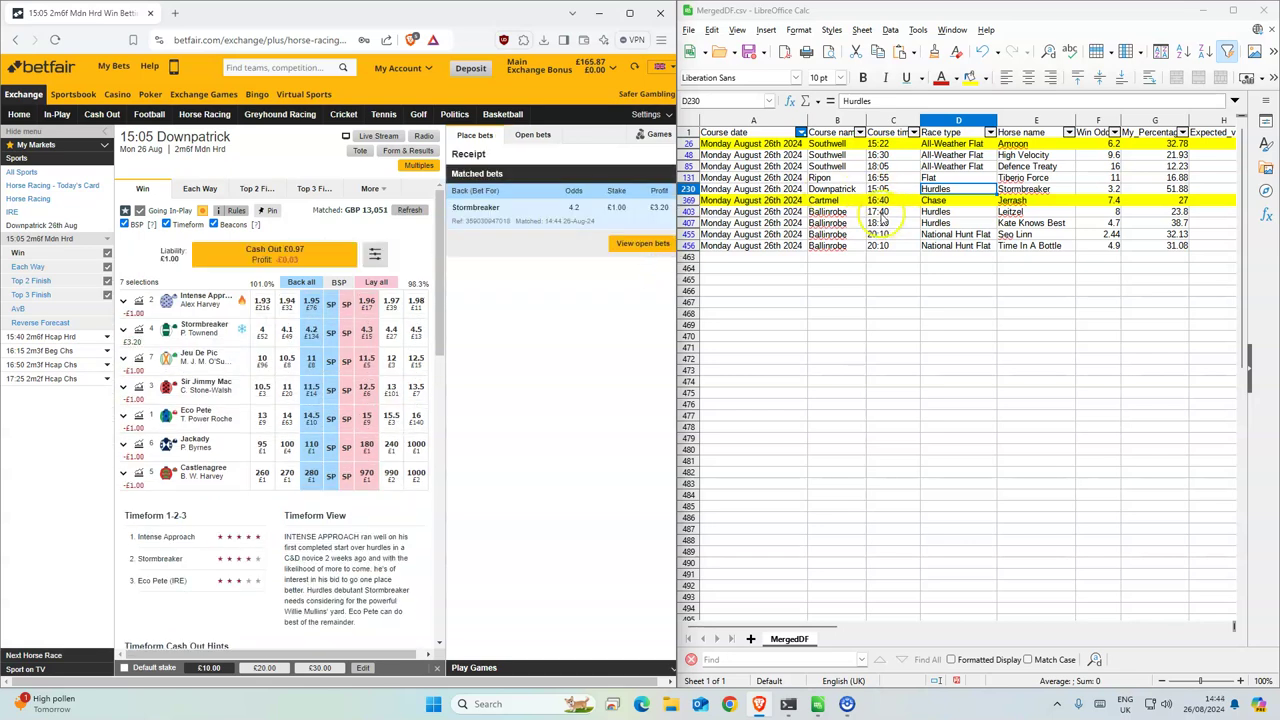
Place and confirm a £2 back bet on Jerrash at odds of 7.8 in the 16:40 Cartmel win market
left_click(879, 201)
left_click(204, 114)
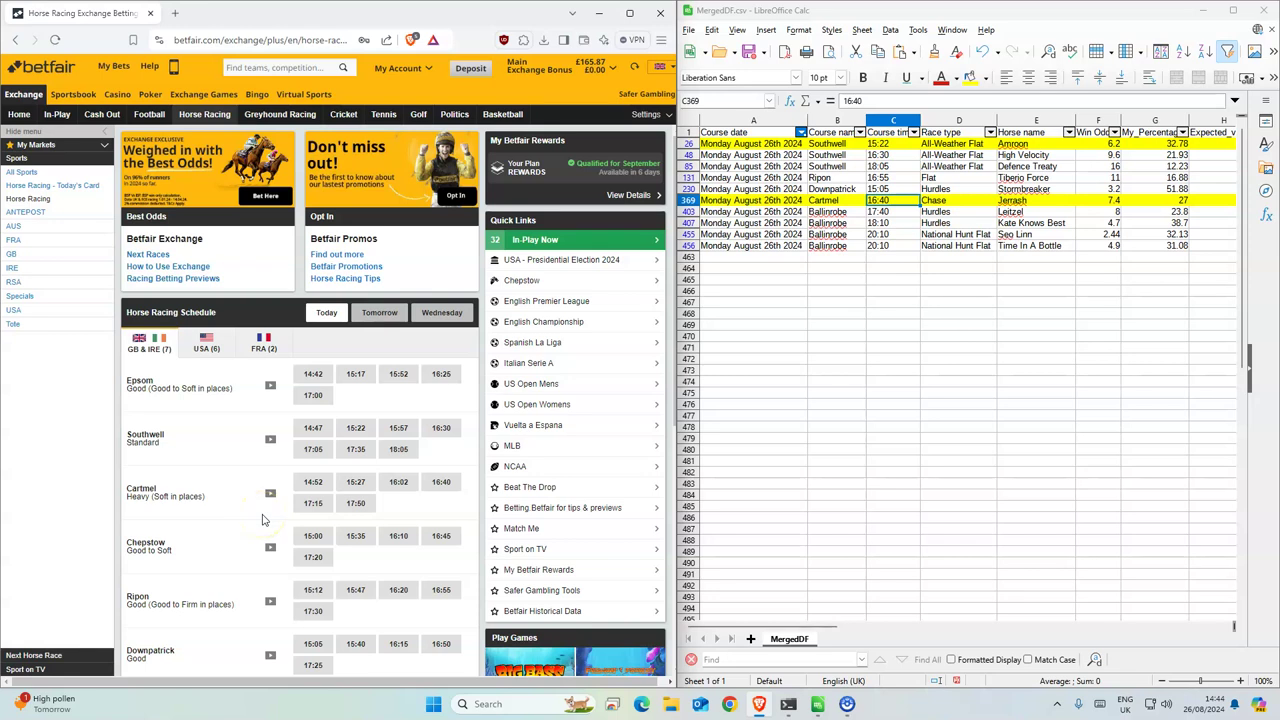
left_click(443, 483)
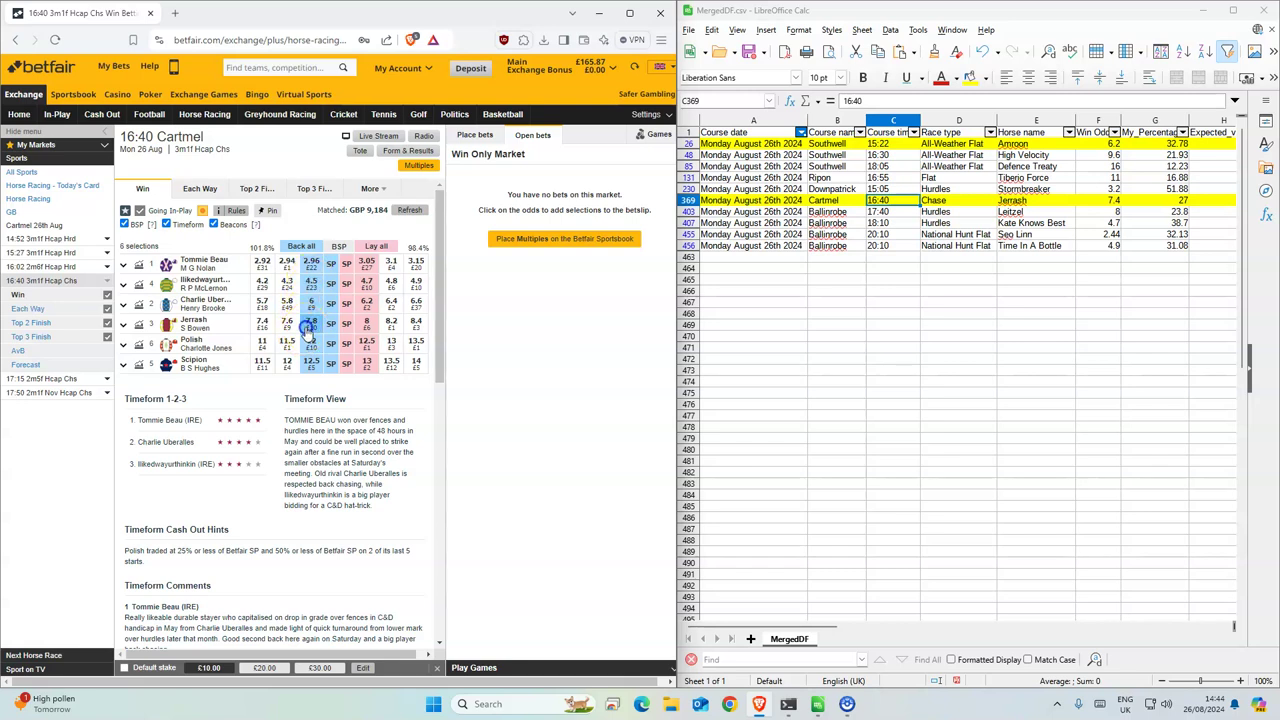
left_click(310, 321)
left_click(620, 207)
type("2")
left_click(650, 247)
left_click(650, 255)
Place and confirm a £1 back bet on Leitzel at odds of 9 in the 17:40 Ballinrobe win market
left_click(1012, 212)
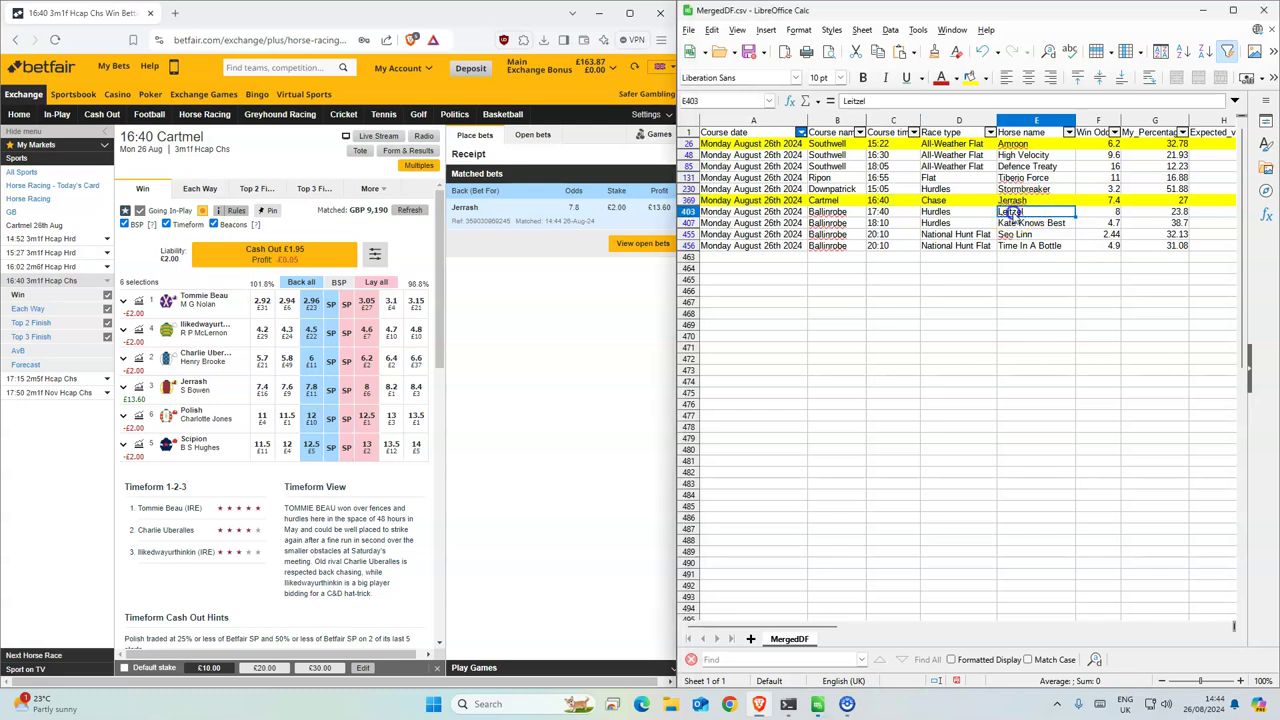
left_click(884, 212)
left_click(212, 116)
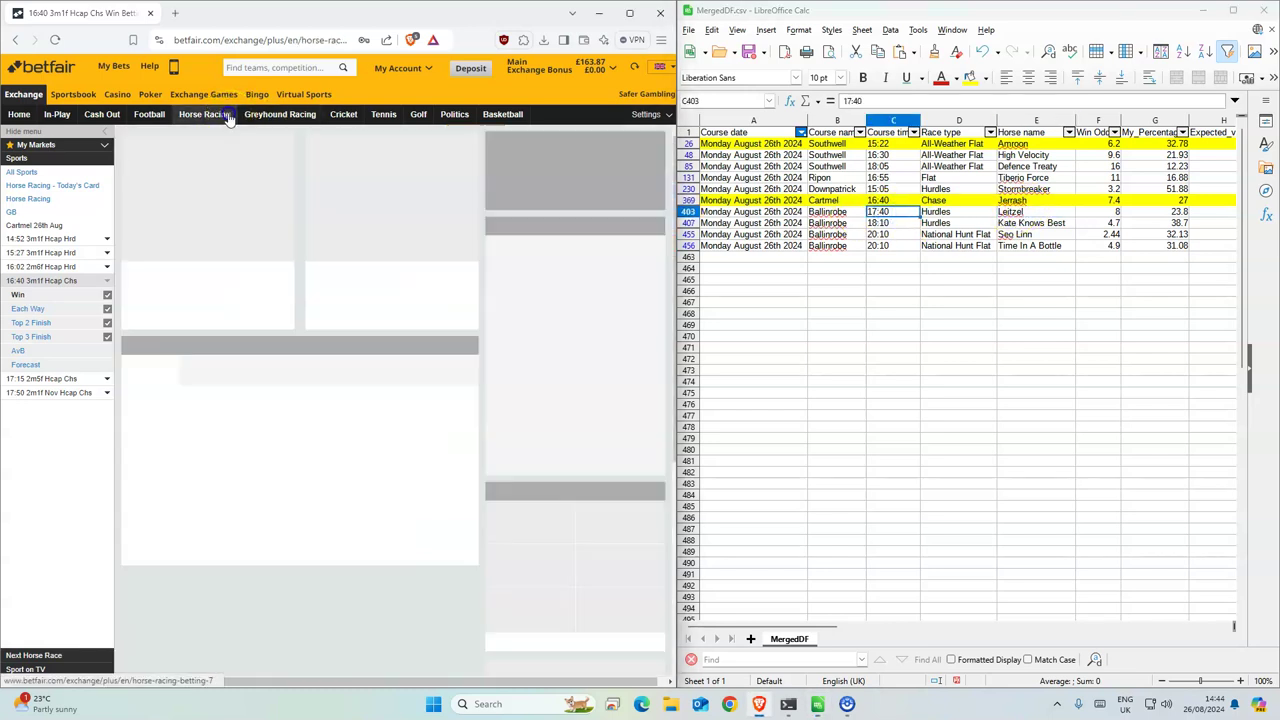
scroll(270, 490, "down", 1)
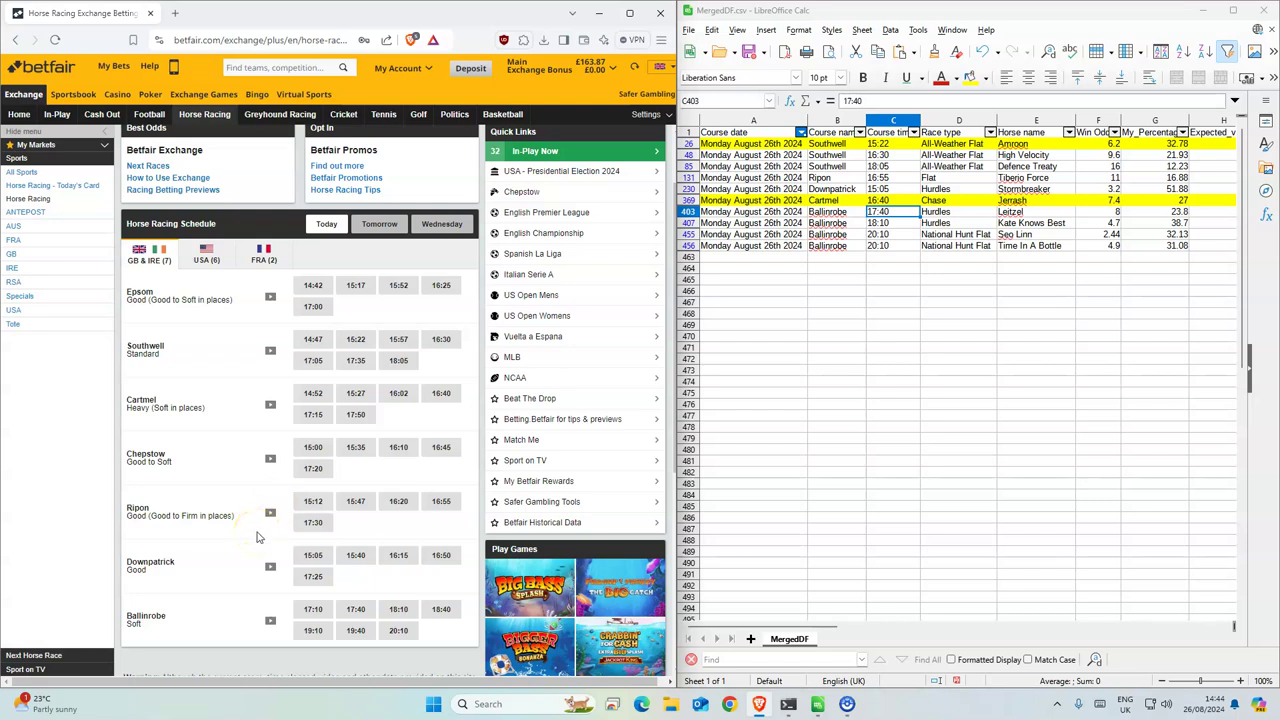
left_click(362, 614)
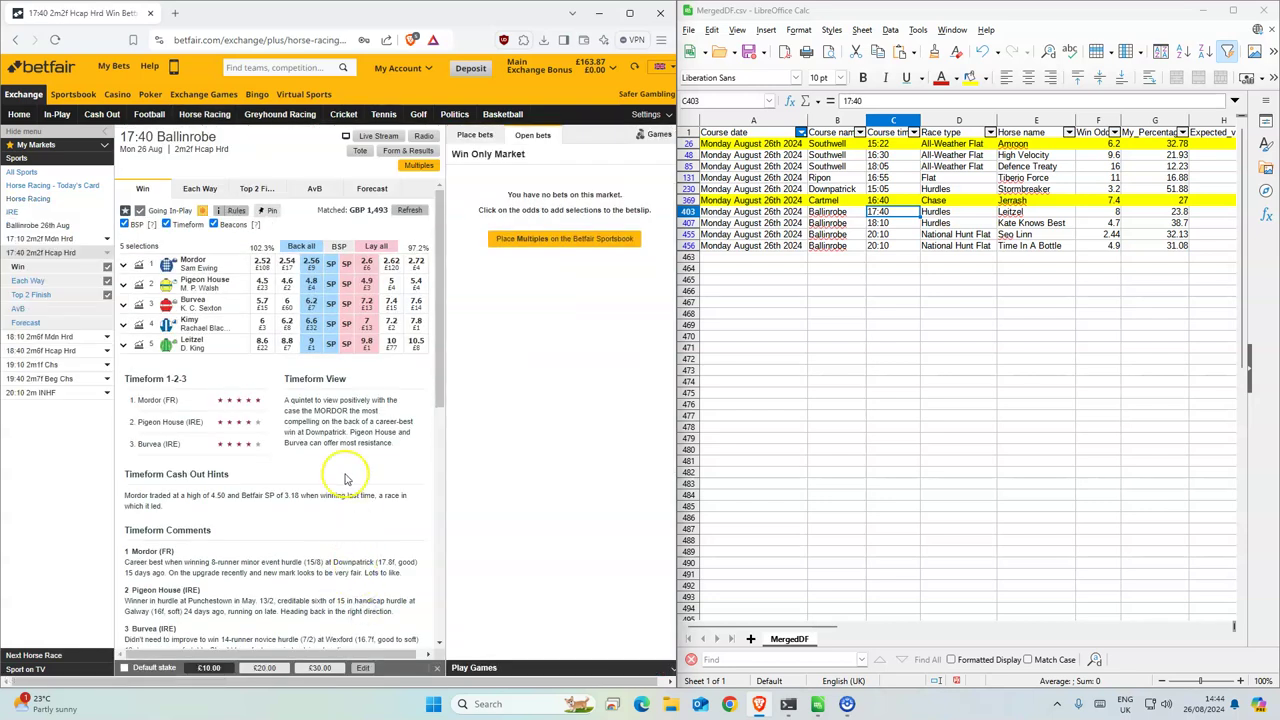
left_click(311, 352)
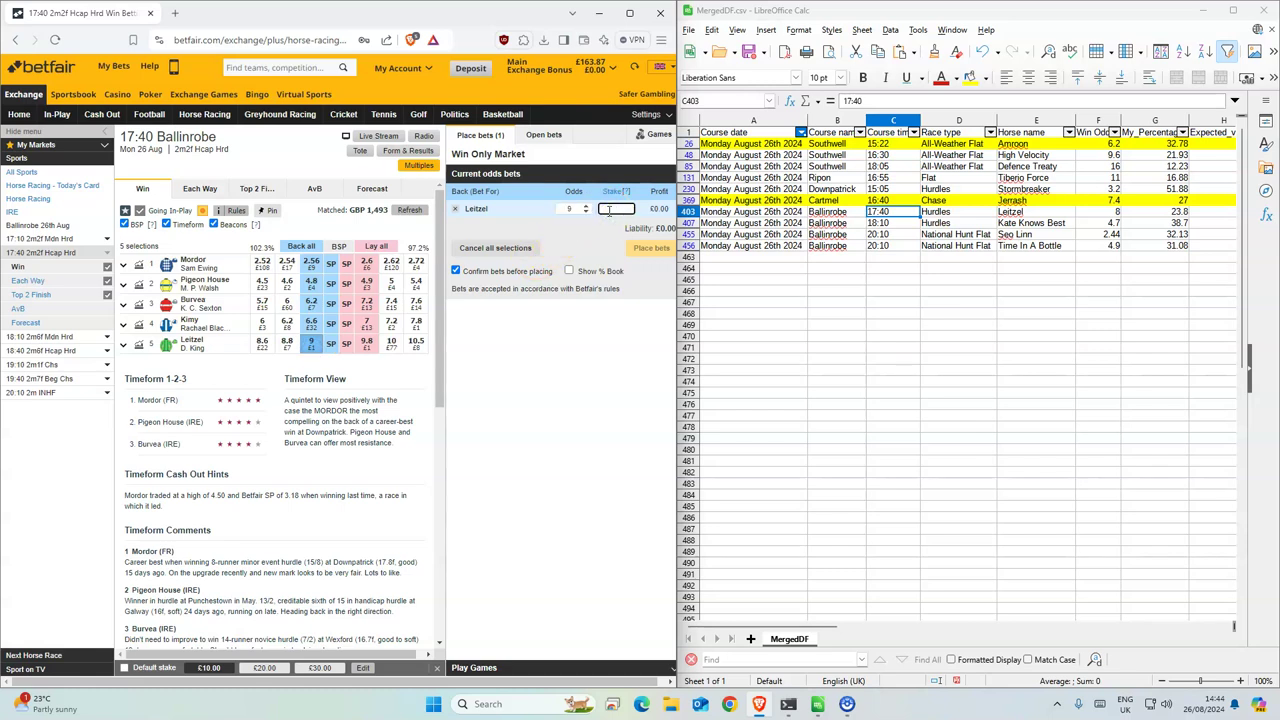
type("1")
left_click(650, 247)
left_click(645, 251)
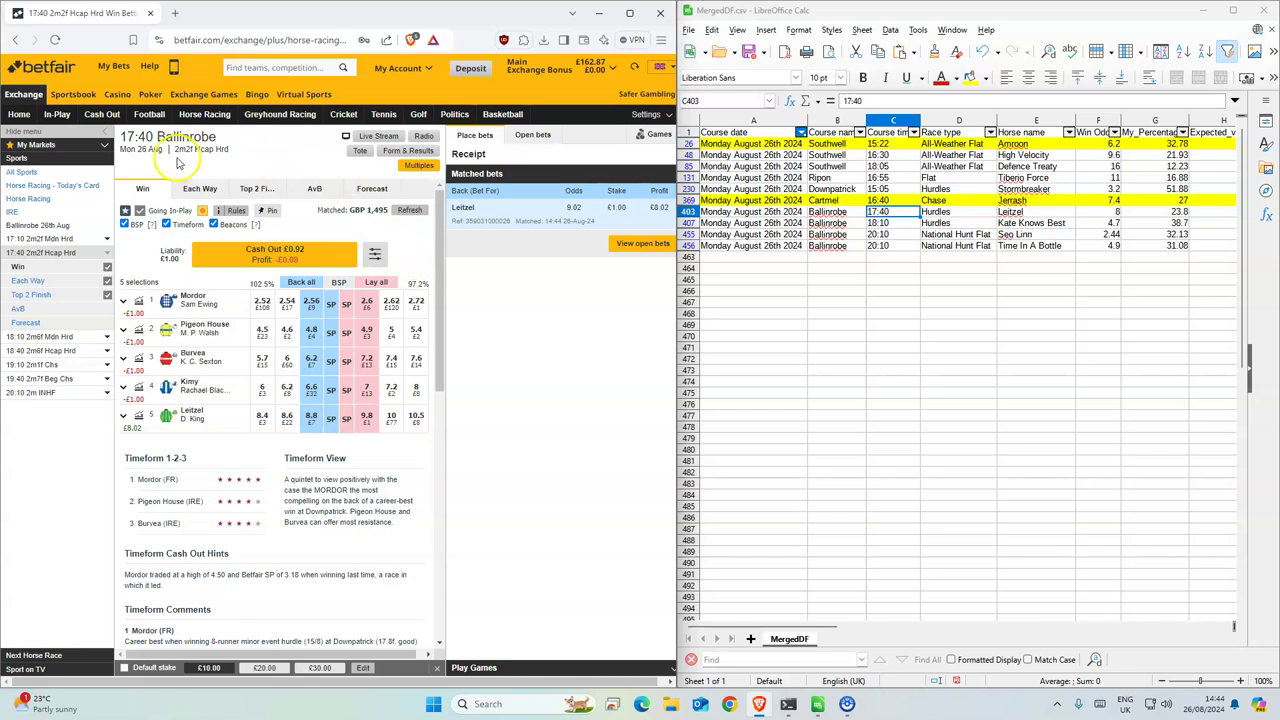
Back Kate Knows Best in the 18:10 Ballinrobe win market at odds of 4.7 for £1, taking SP at in-play if unmatched
left_click(893, 222)
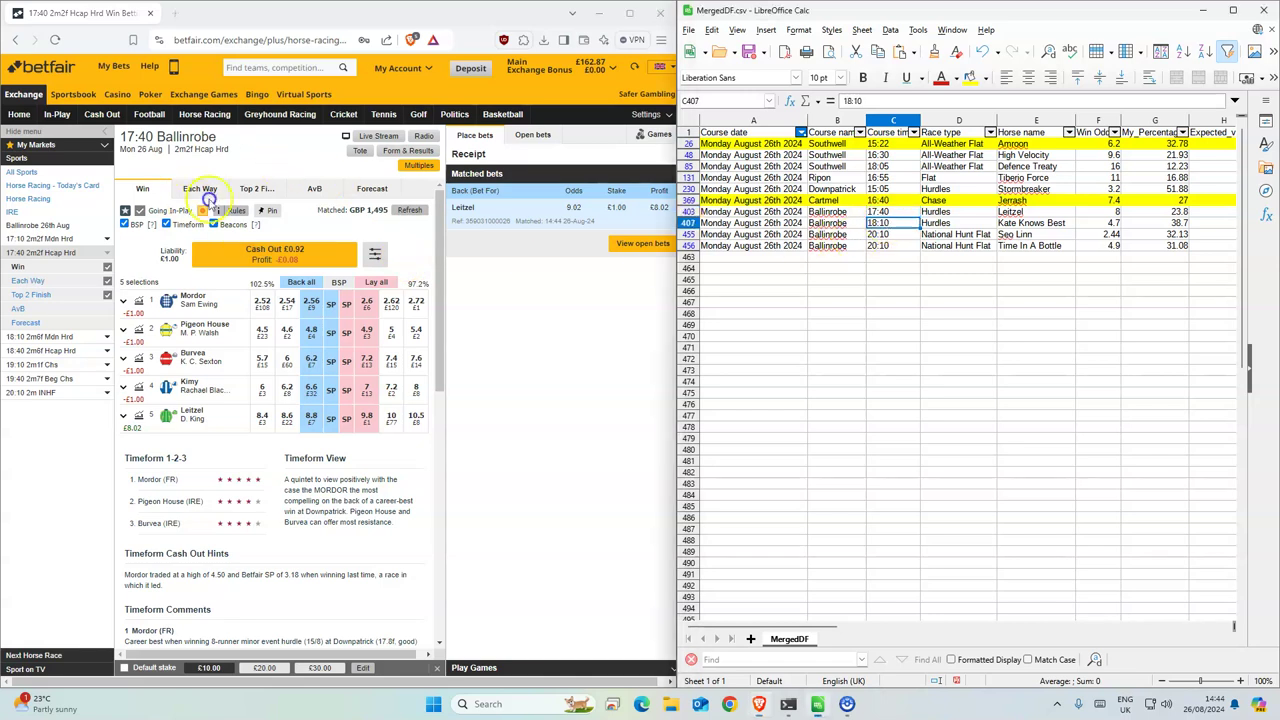
left_click(45, 337)
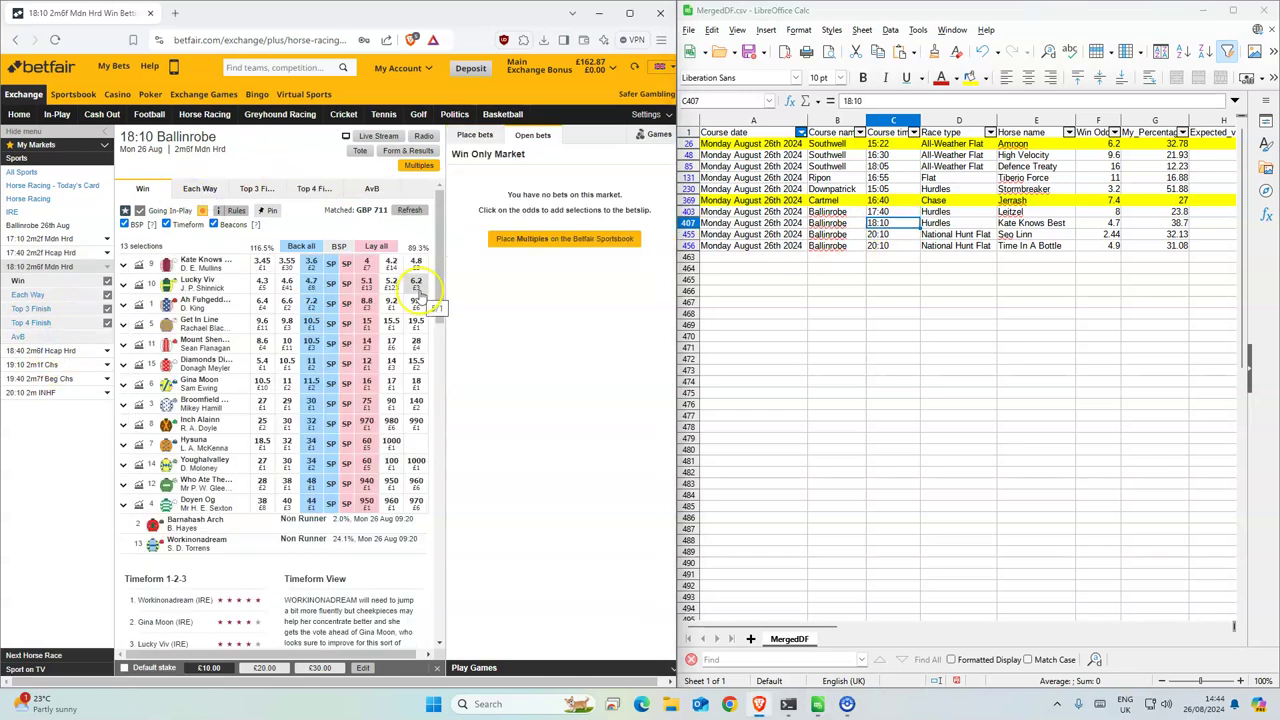
left_click(311, 265)
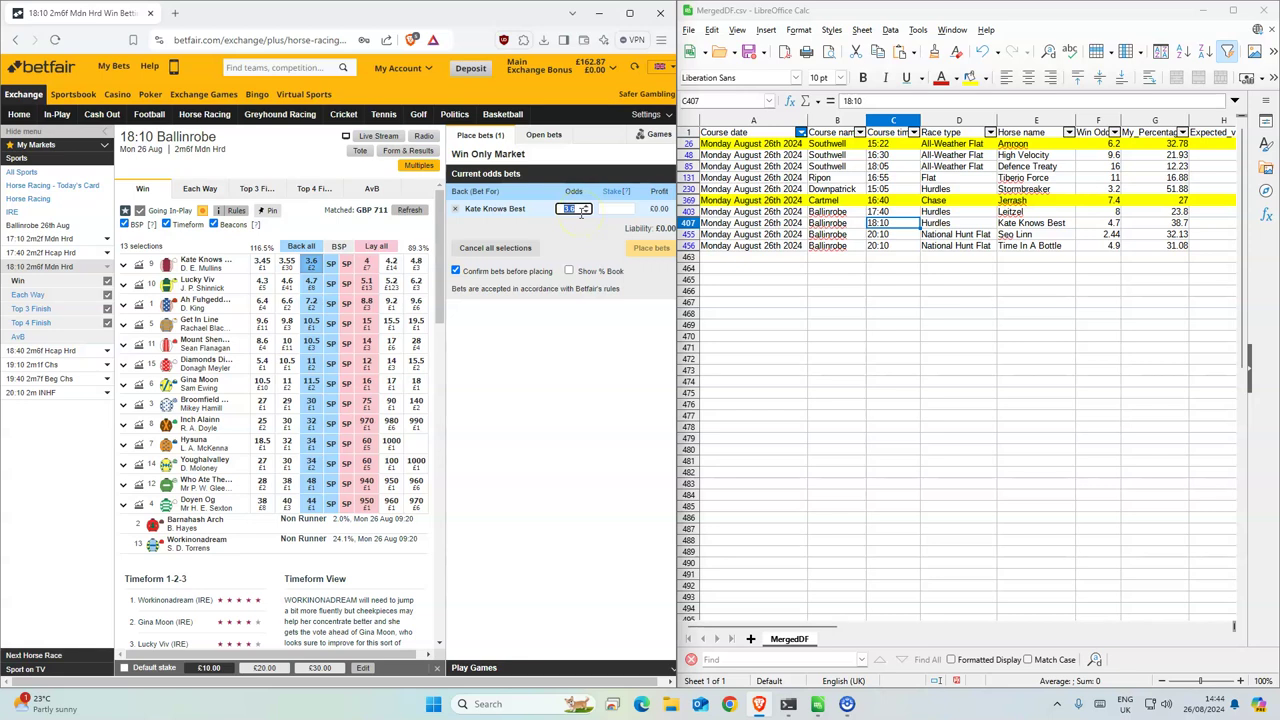
type("1")
left_click(651, 248)
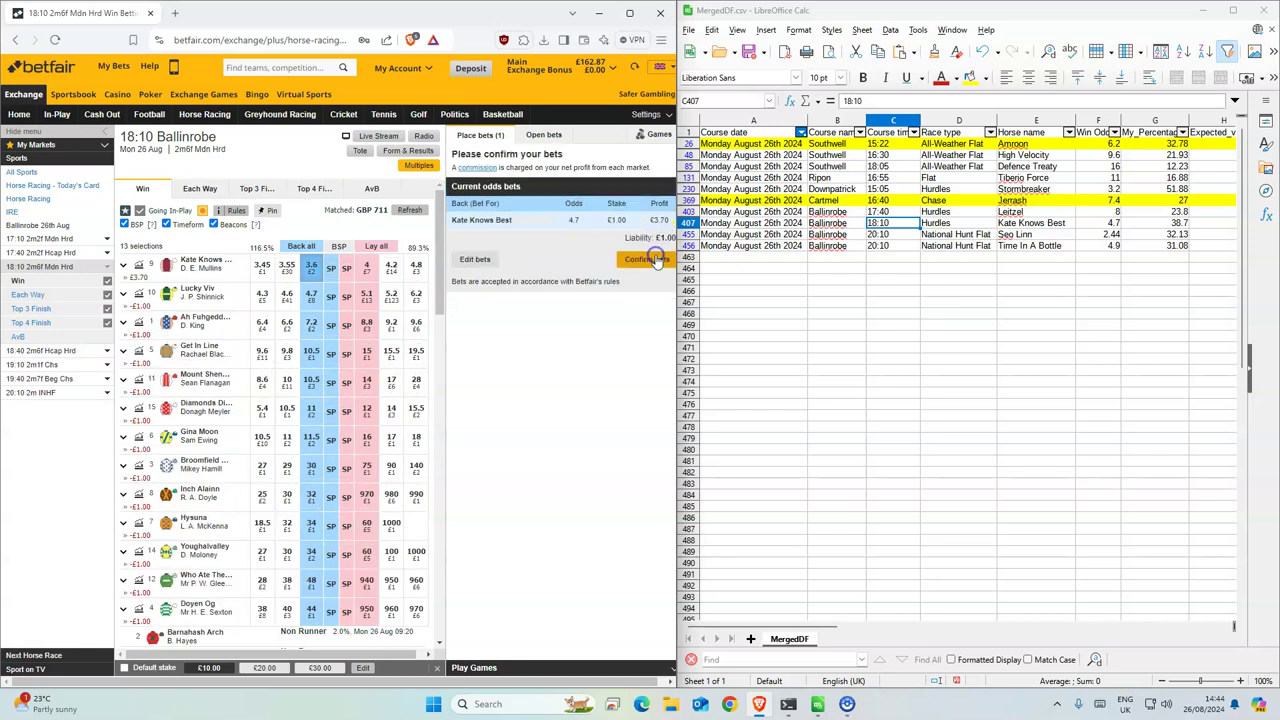
left_click(652, 254)
left_click(576, 182)
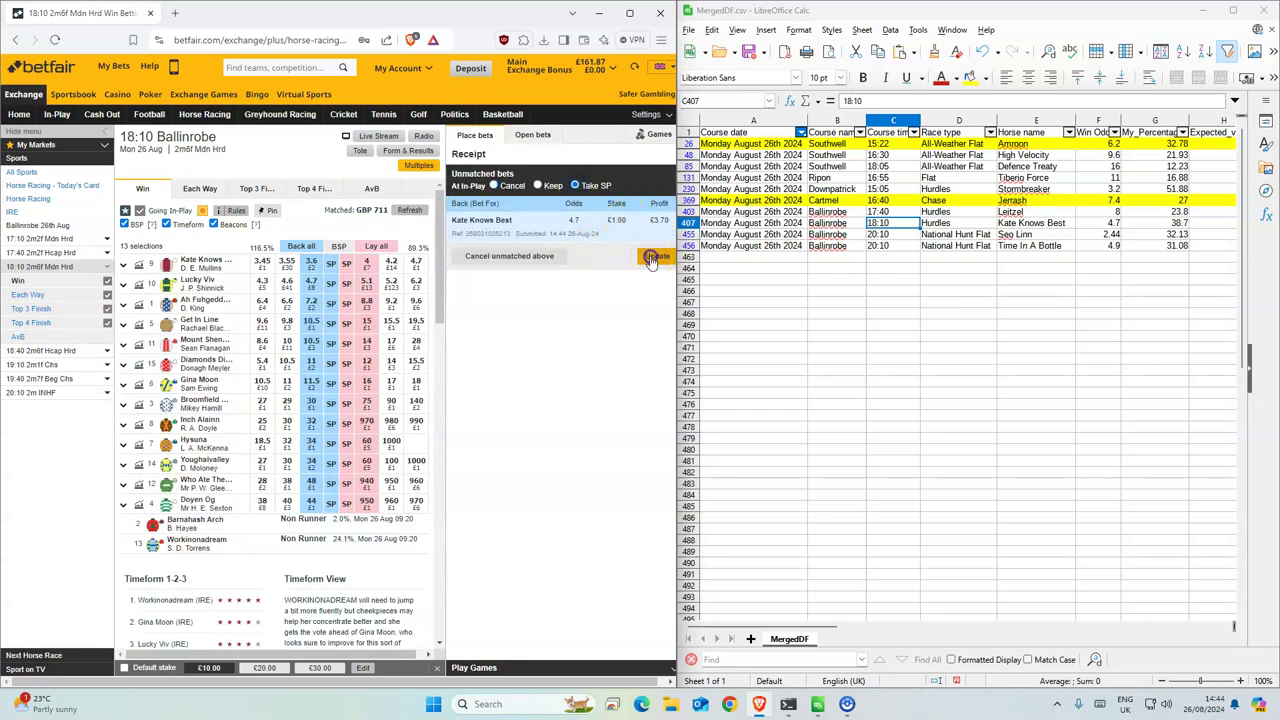
left_click(652, 256)
Place and confirm £1 back bets on Seo Linn at 2.42 and Time In A Bottle at 4.9 in the 20:10 Ballinrobe win market
left_click_drag(895, 236, 1030, 250)
left_click(33, 391)
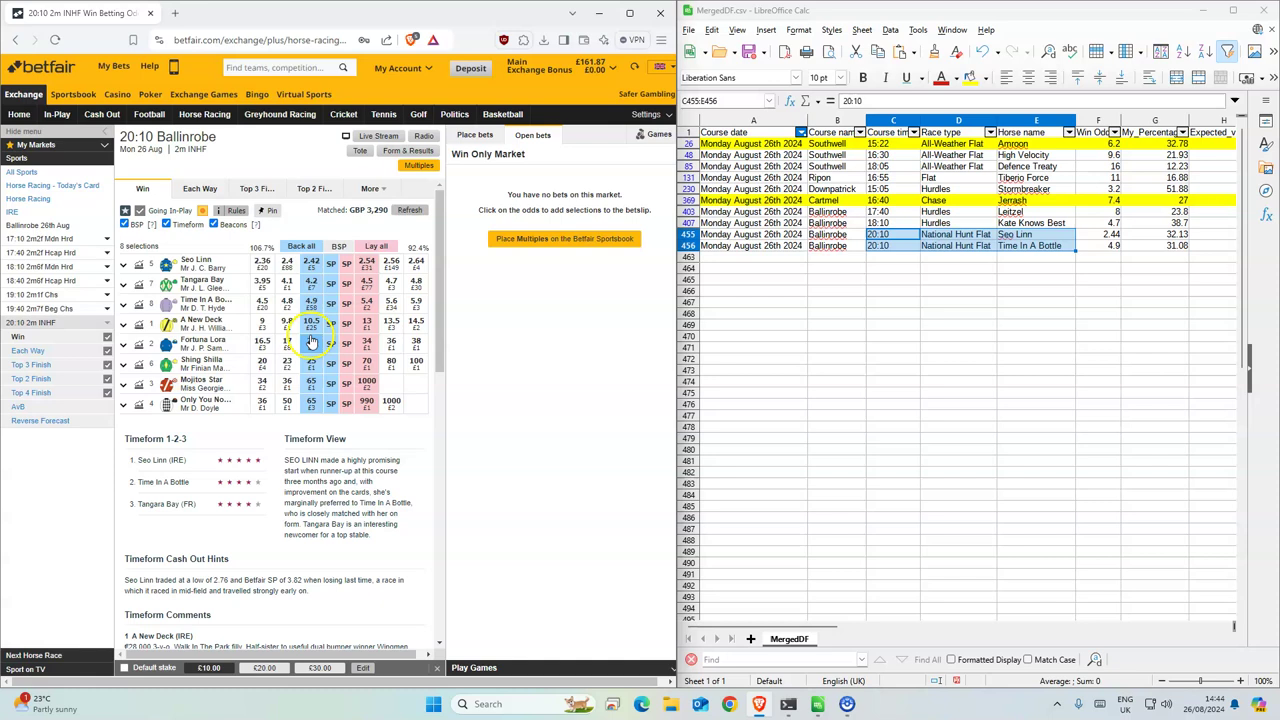
left_click(312, 265)
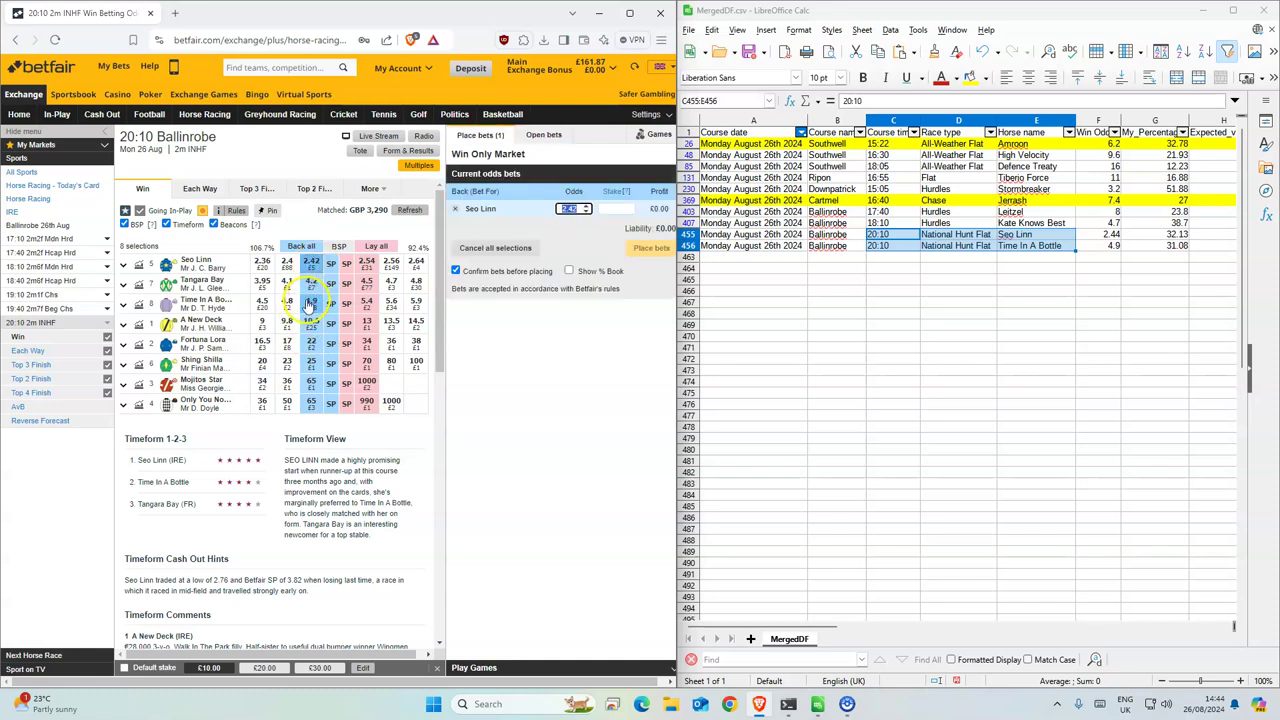
left_click(310, 305)
type("1")
left_click(615, 226)
type("1")
left_click(649, 266)
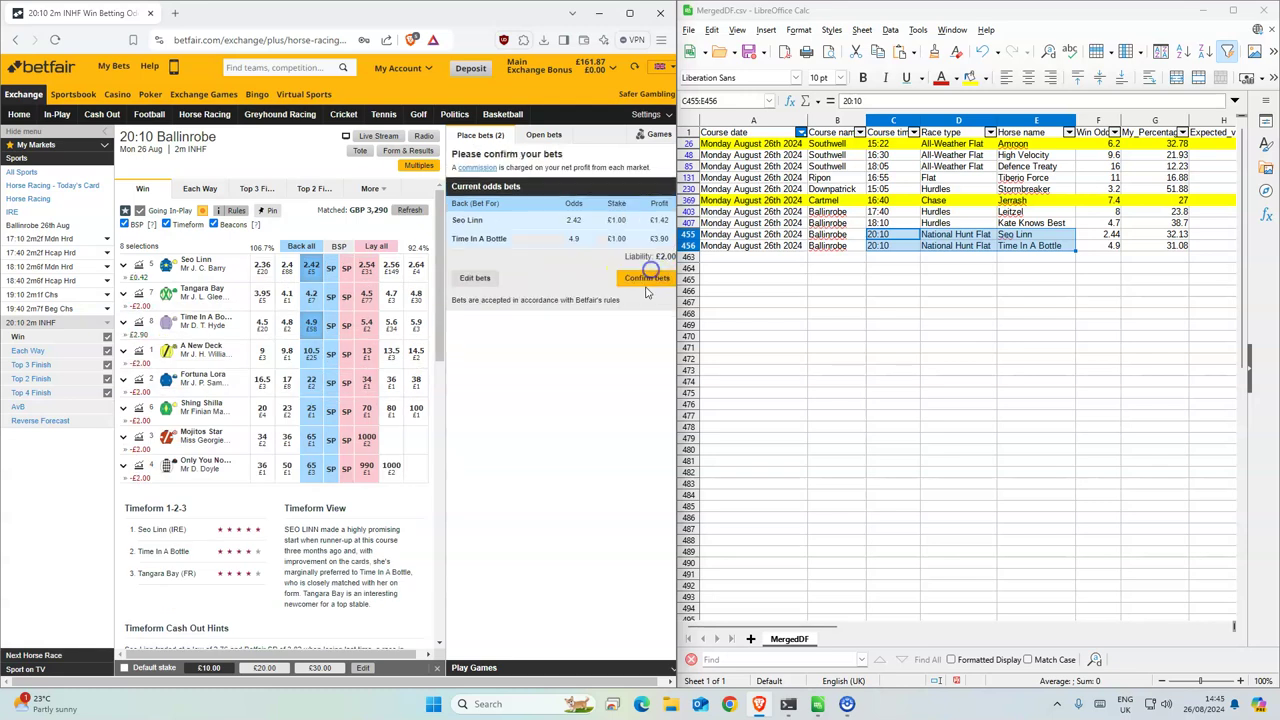
left_click(646, 284)
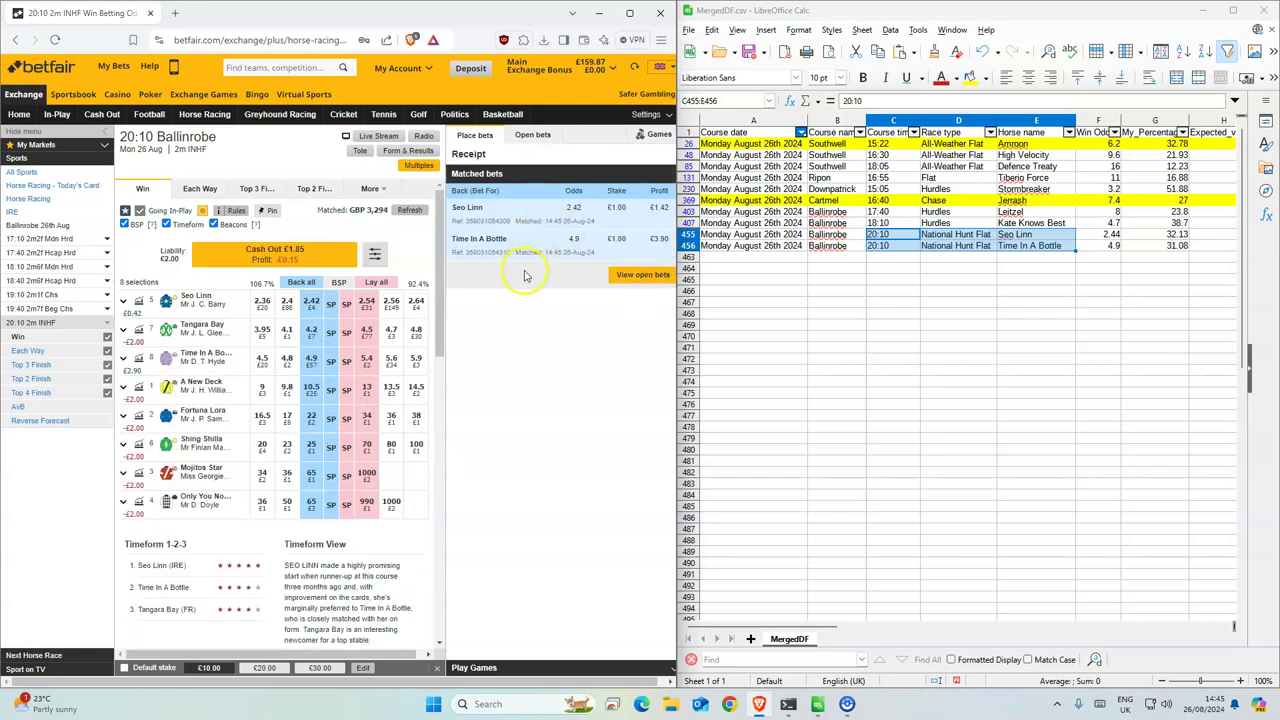